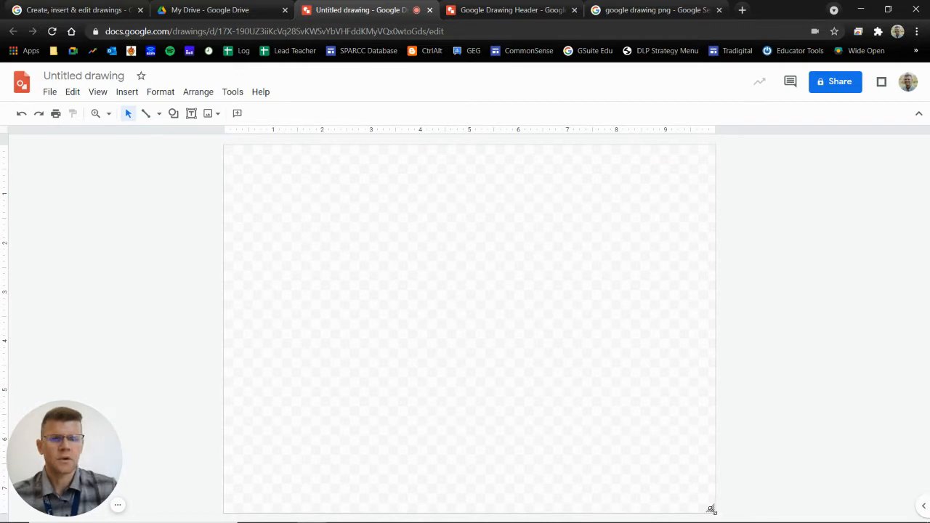
Shorten the canvas to about 5.17 inches high, and set a custom page size of 8.5 × 11 inches.
left_click_drag(712, 510, 711, 399)
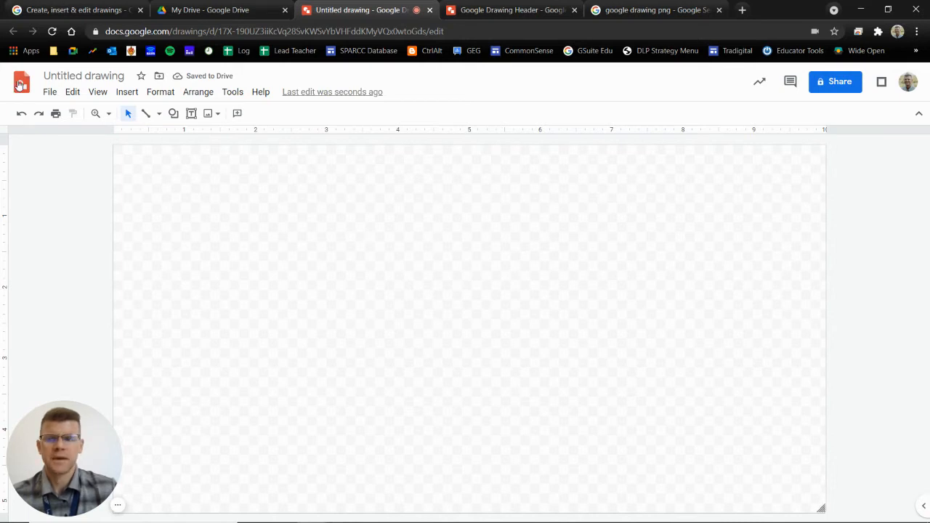
left_click(48, 93)
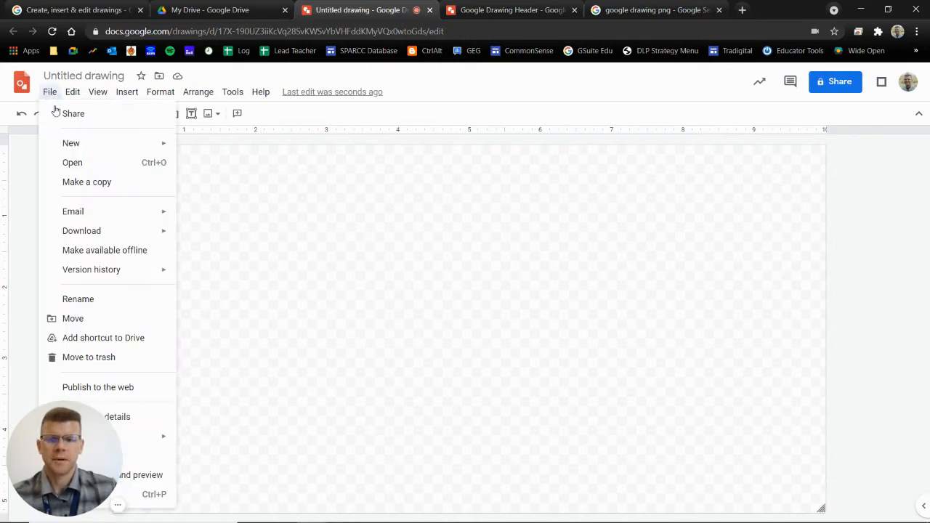
left_click(154, 455)
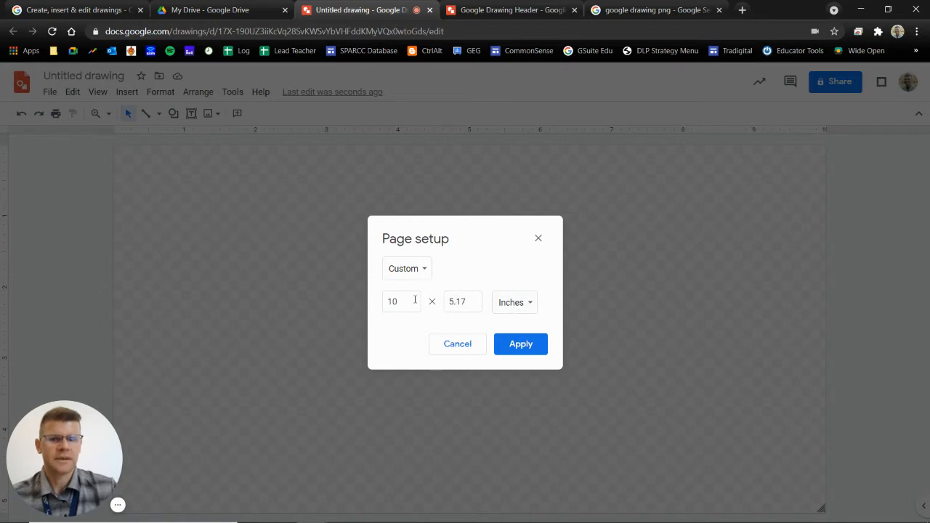
double_click(392, 301)
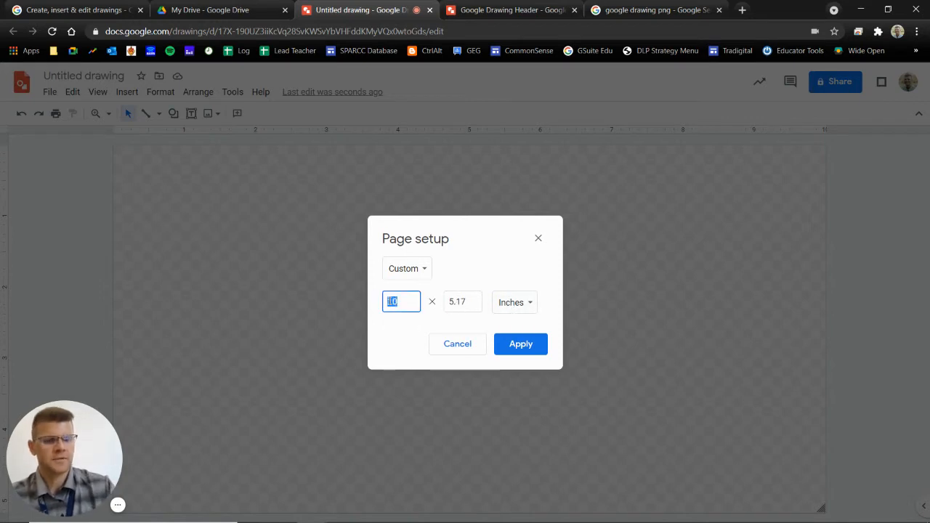
type("8.5")
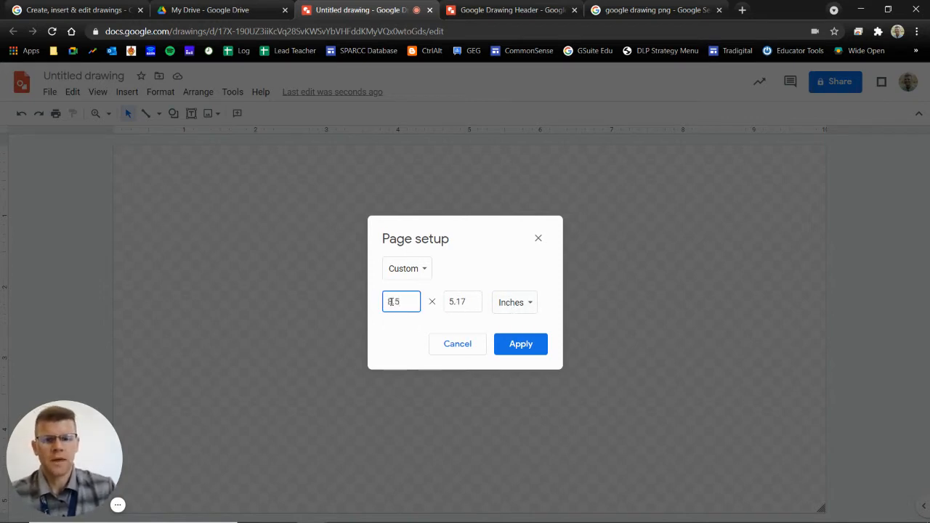
double_click(451, 298)
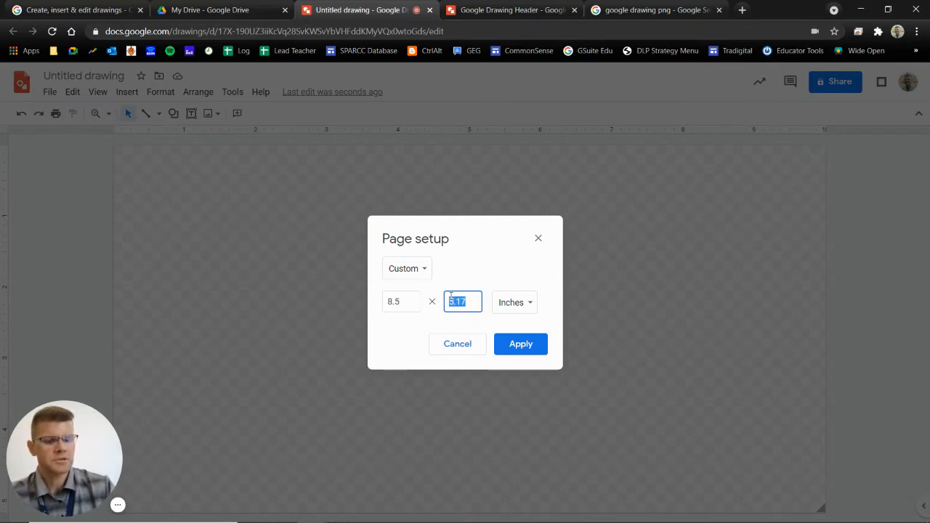
type("11")
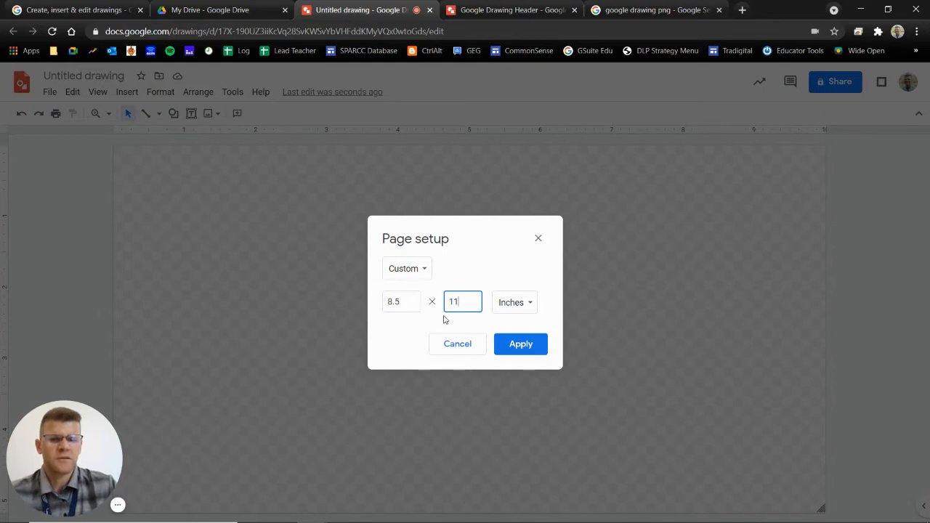
left_click(520, 345)
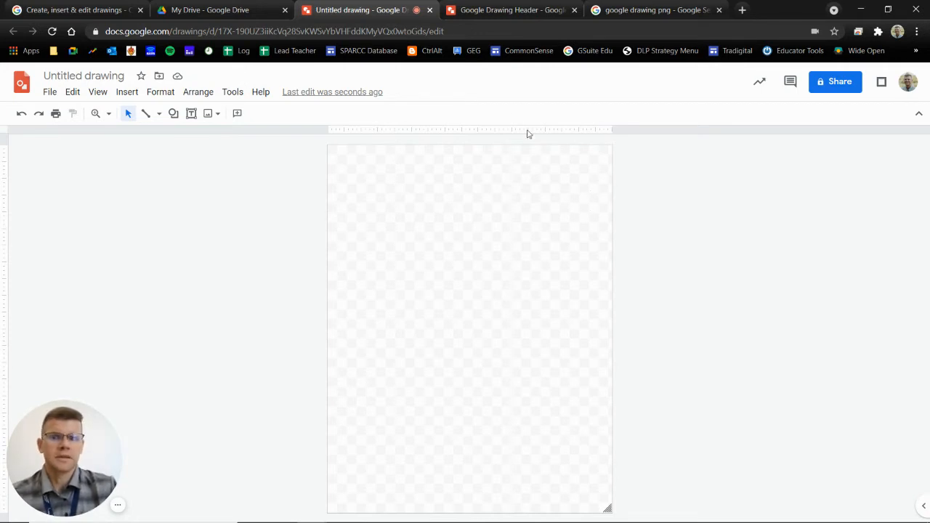
Check the available page size units and set the page size to Standard 4:3.
left_click(49, 92)
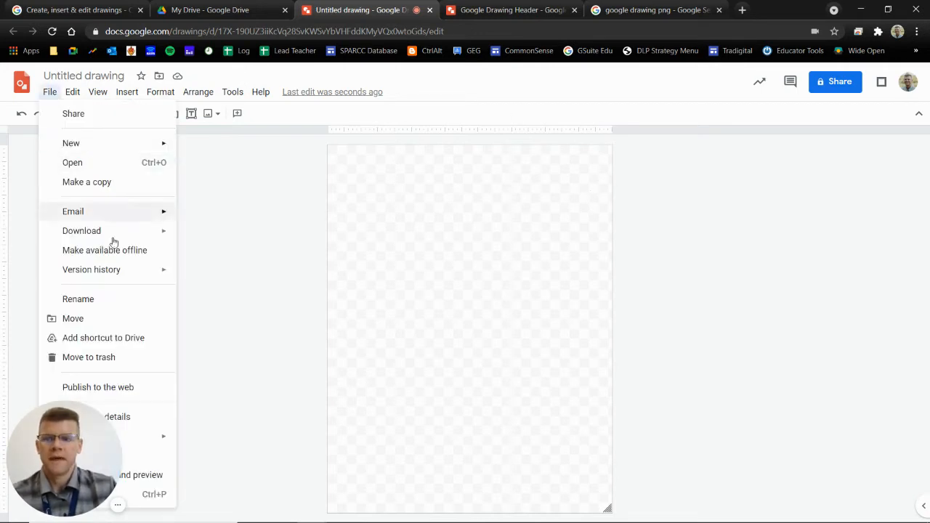
left_click(154, 456)
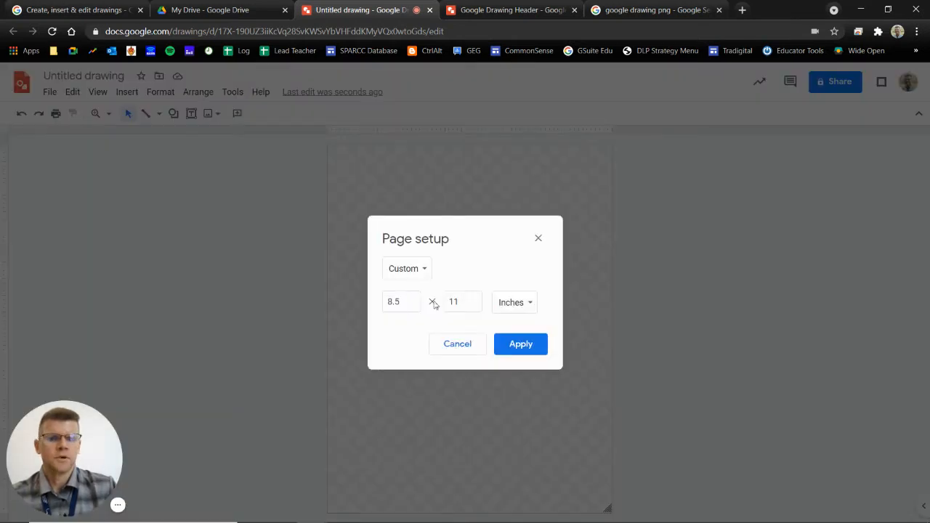
left_click(531, 305)
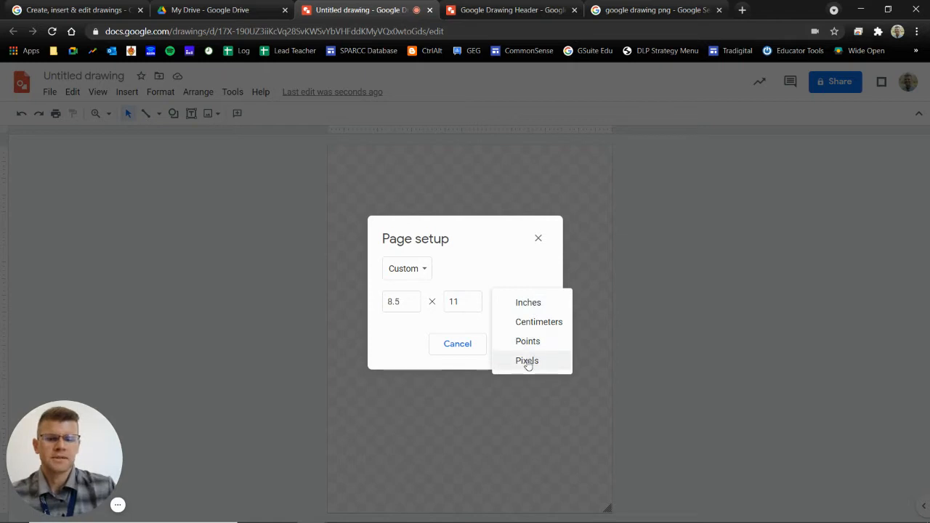
left_click(487, 254)
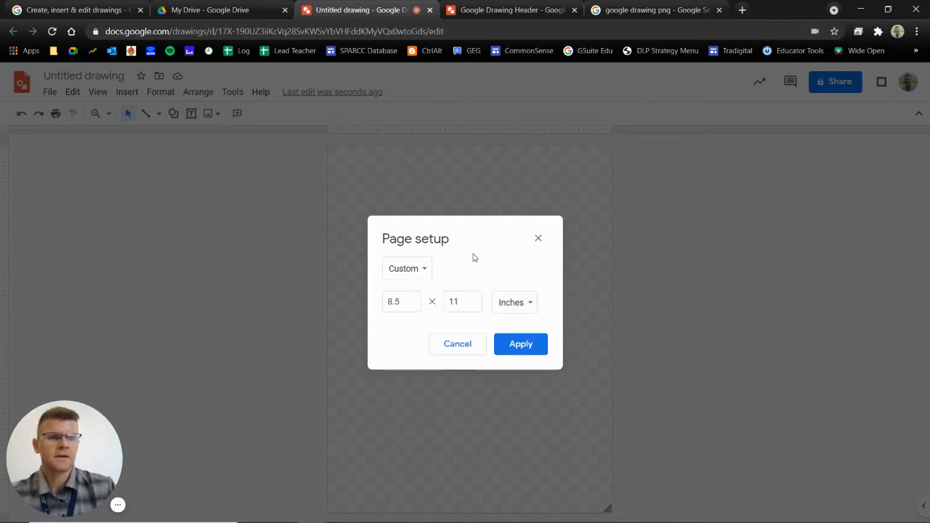
left_click(426, 271)
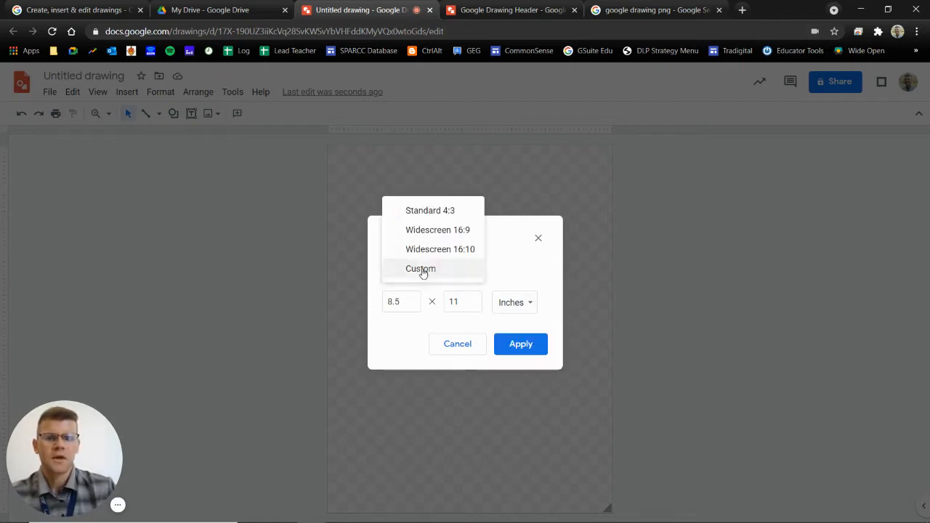
left_click(436, 211)
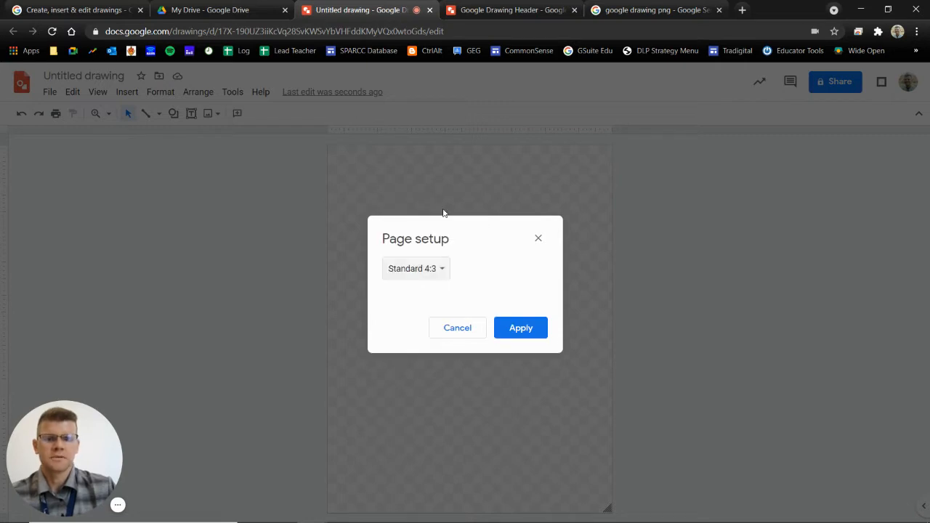
left_click(520, 329)
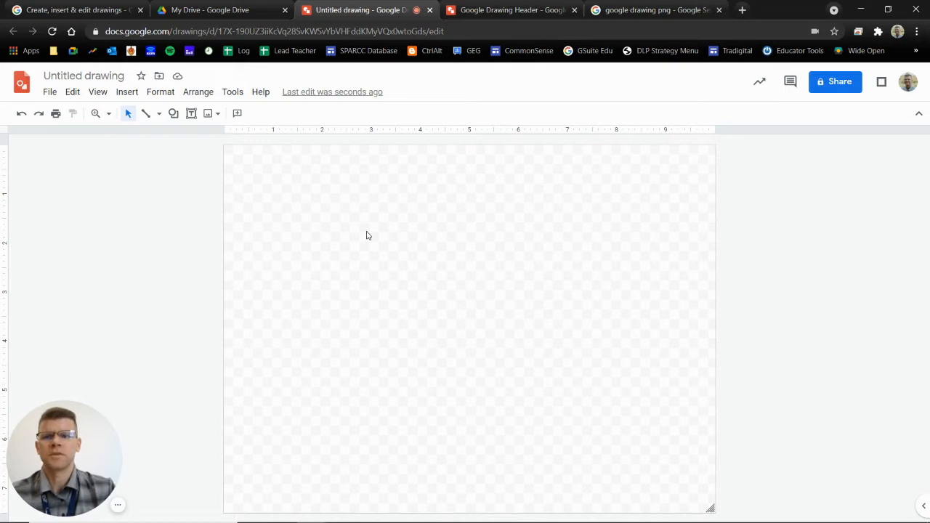
Fill the canvas background with a solid pale yellow.
right_click(414, 246)
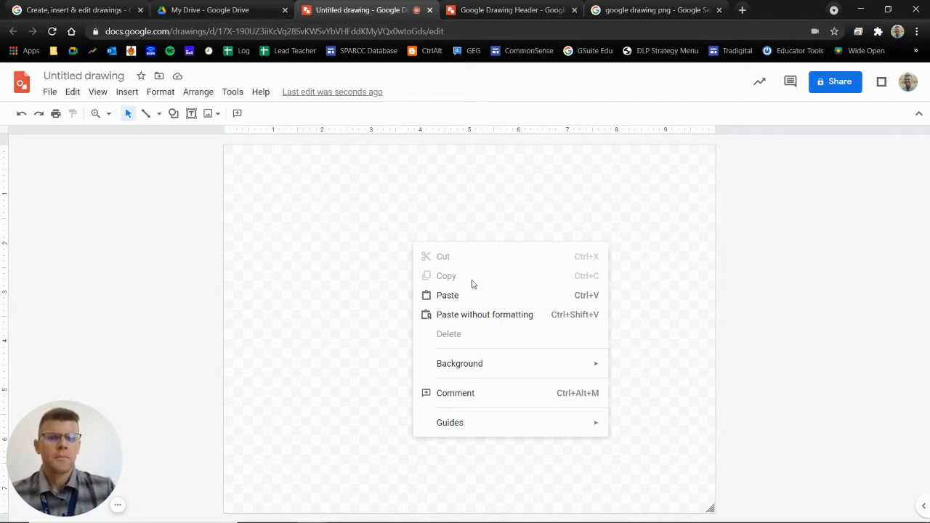
mouse_move(476, 365)
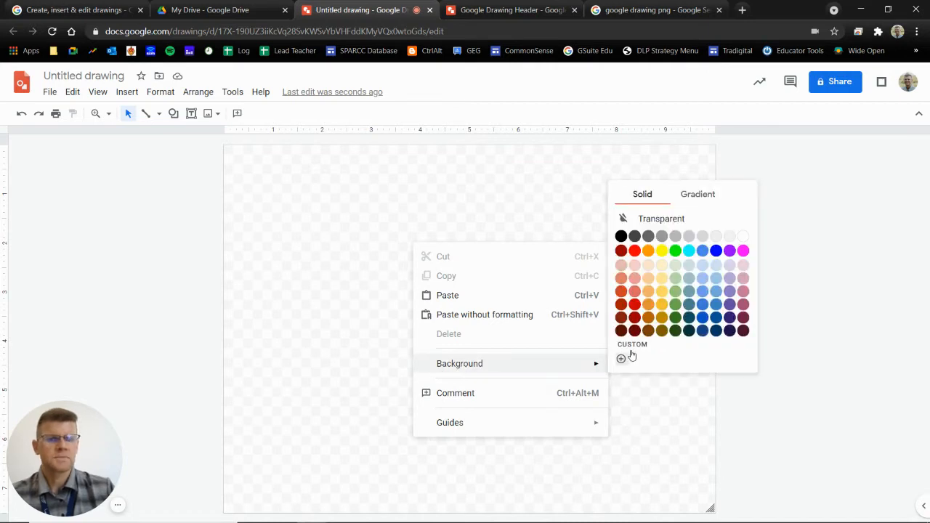
left_click(662, 266)
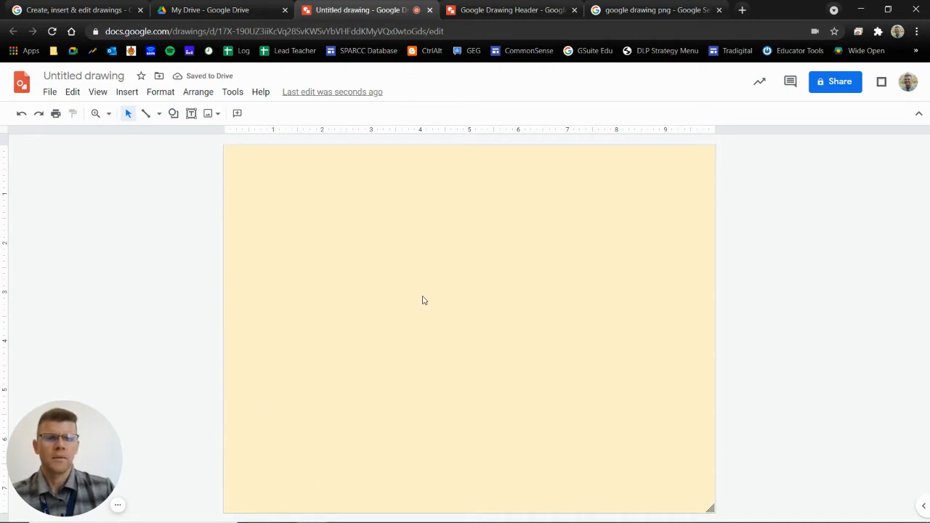
Set the canvas background to transparent.
right_click(447, 239)
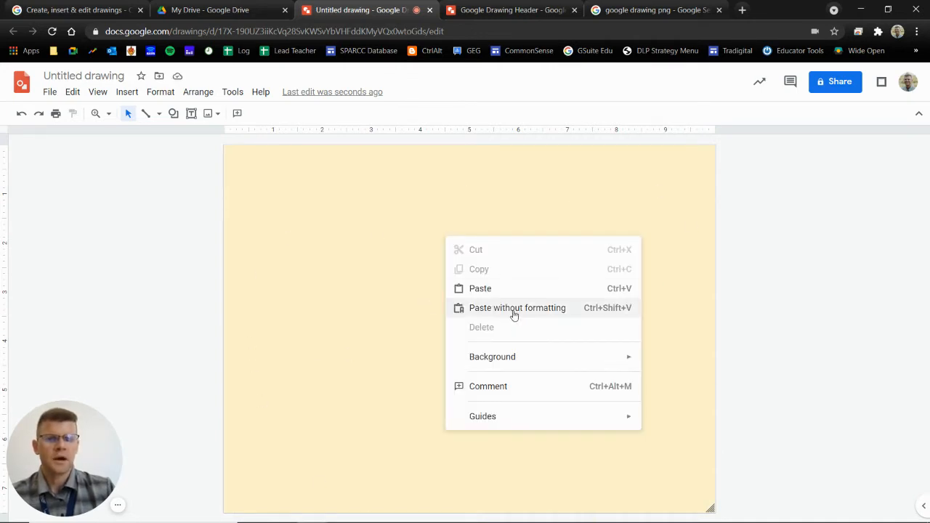
mouse_move(504, 360)
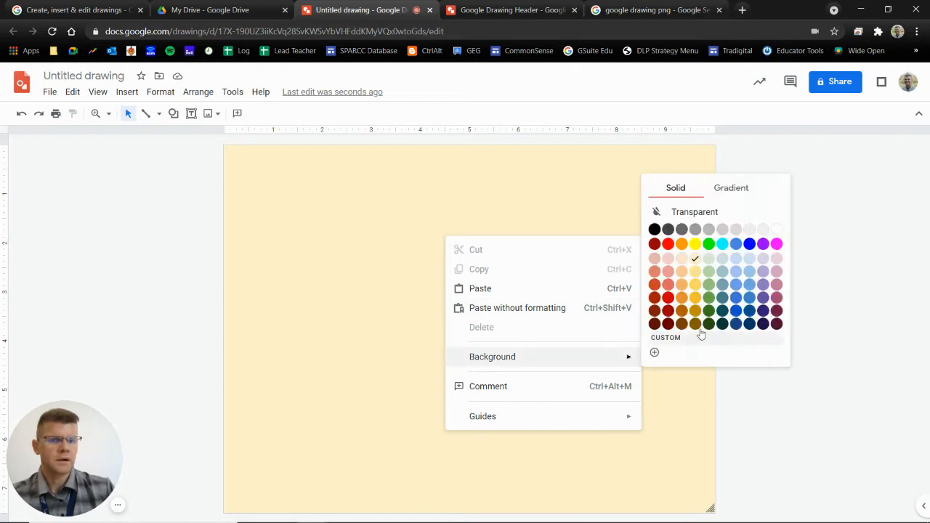
left_click(711, 212)
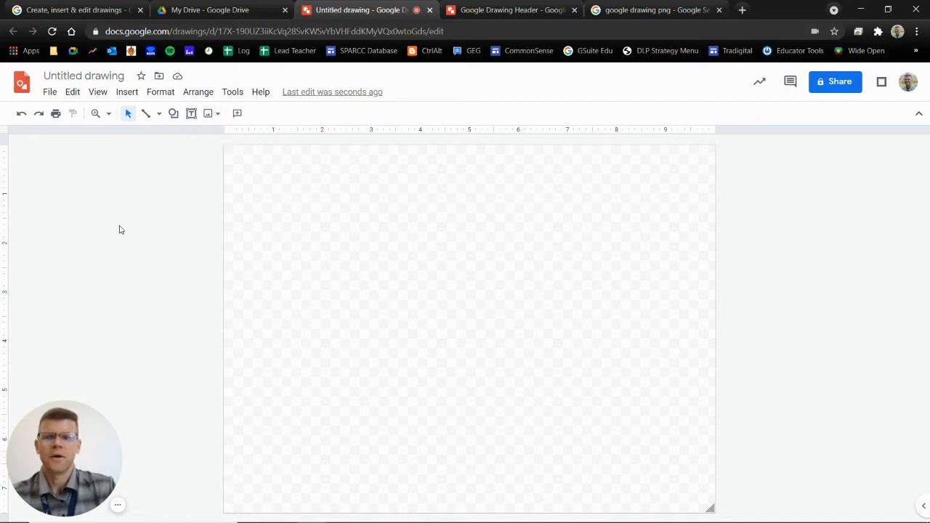
Examine the kinds of objects that can be inserted, including lines, charts and the diagram templates.
left_click(127, 92)
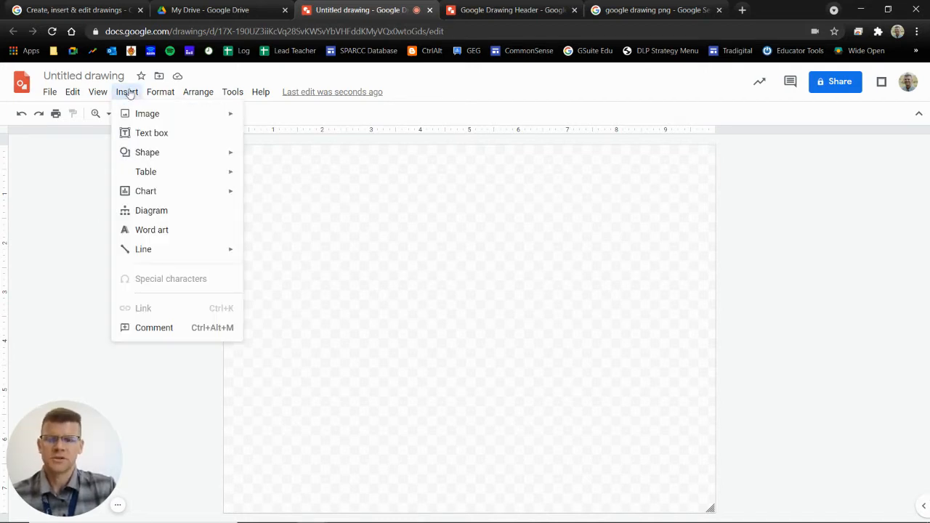
mouse_move(157, 247)
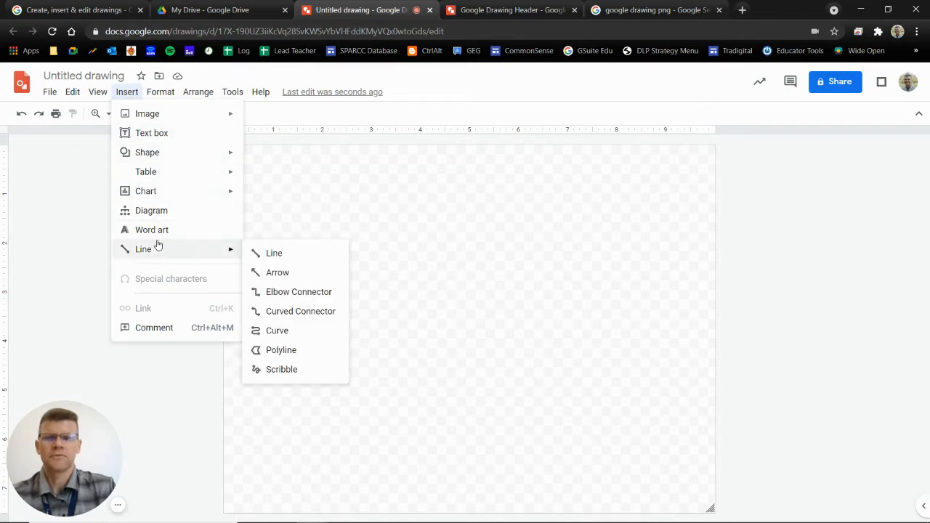
mouse_move(175, 191)
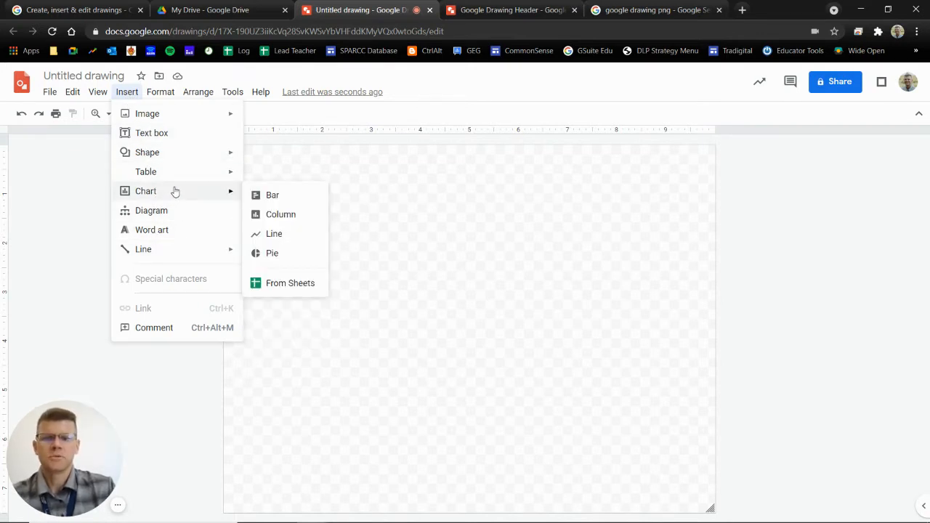
left_click(152, 211)
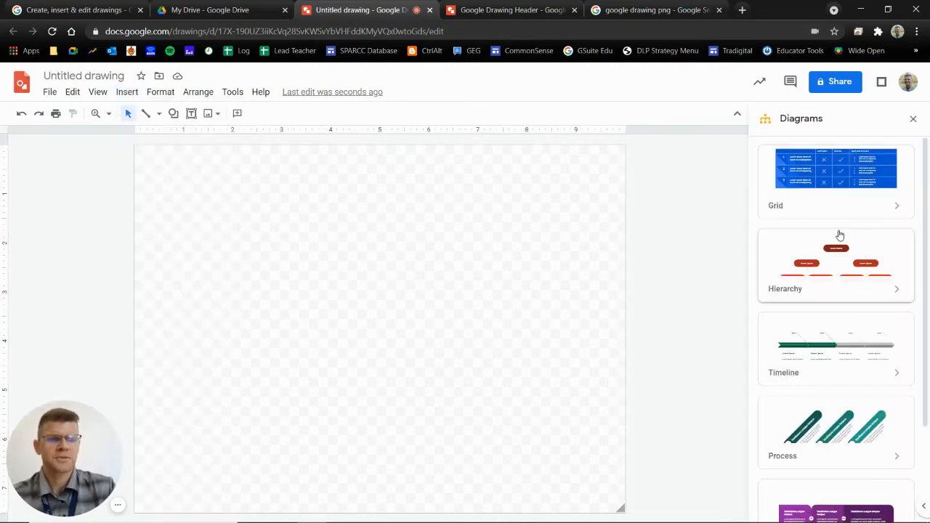
scroll(840, 233, "down", 2)
scroll(840, 235, "up", 1)
scroll(840, 235, "up", 2)
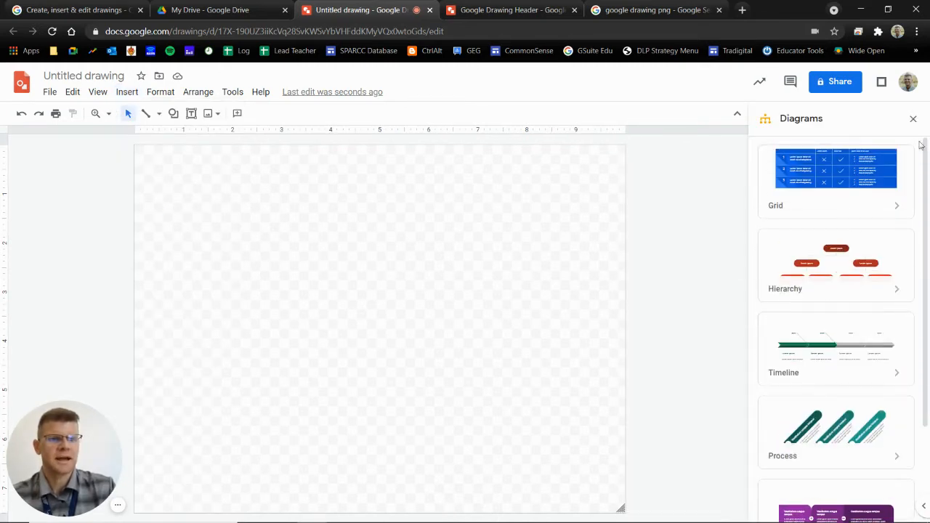
left_click(913, 120)
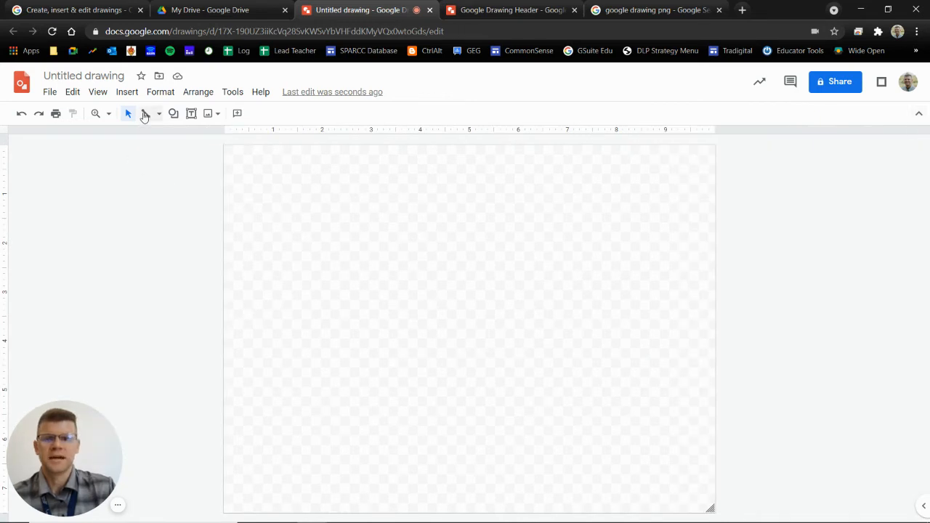
left_click(120, 90)
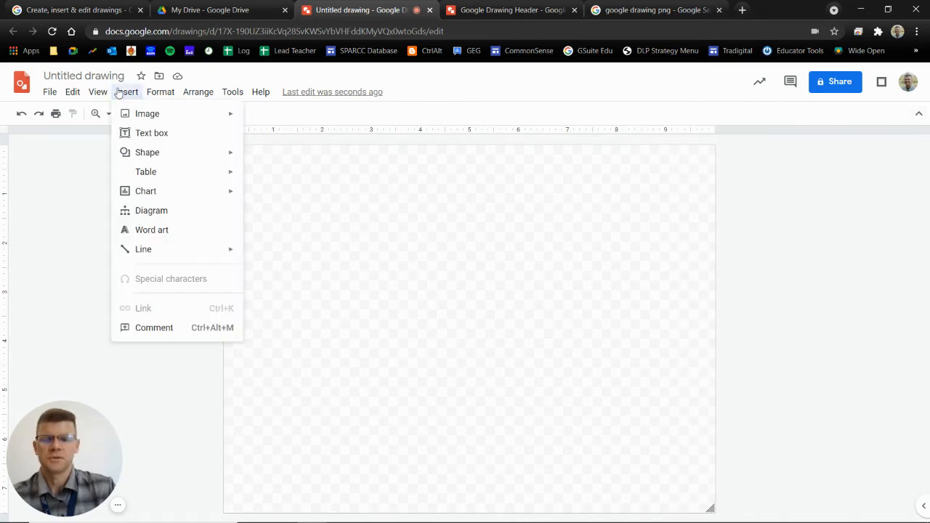
left_click(57, 235)
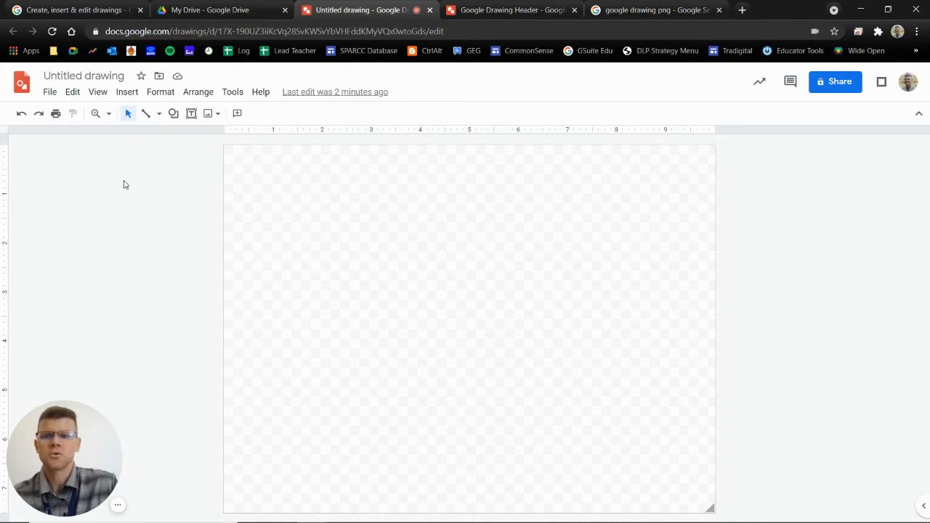
Draw a circle about 3 inches across in the upper-left part of the canvas.
left_click(174, 116)
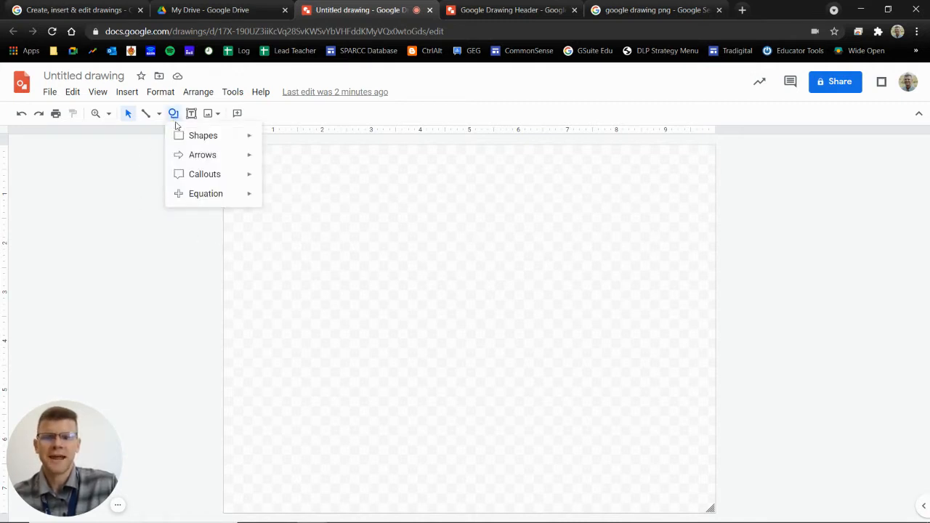
mouse_move(179, 134)
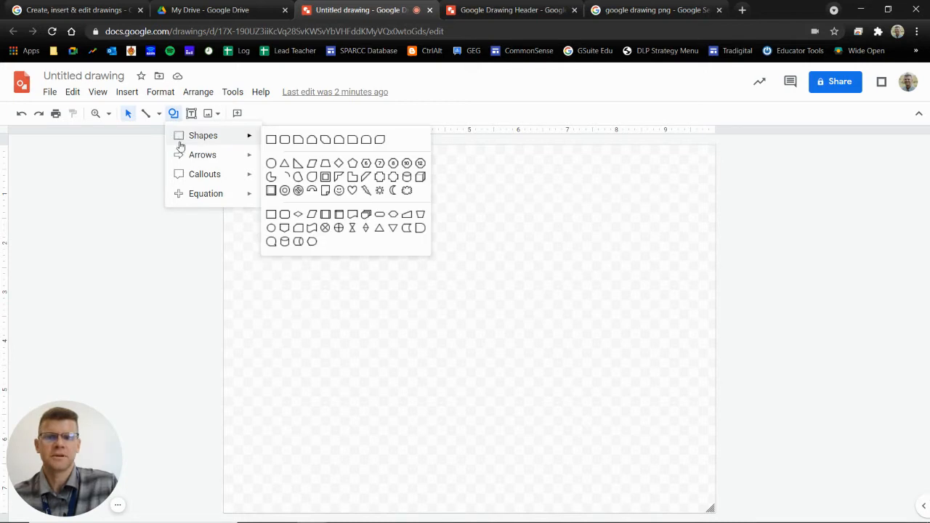
mouse_move(186, 159)
mouse_move(191, 178)
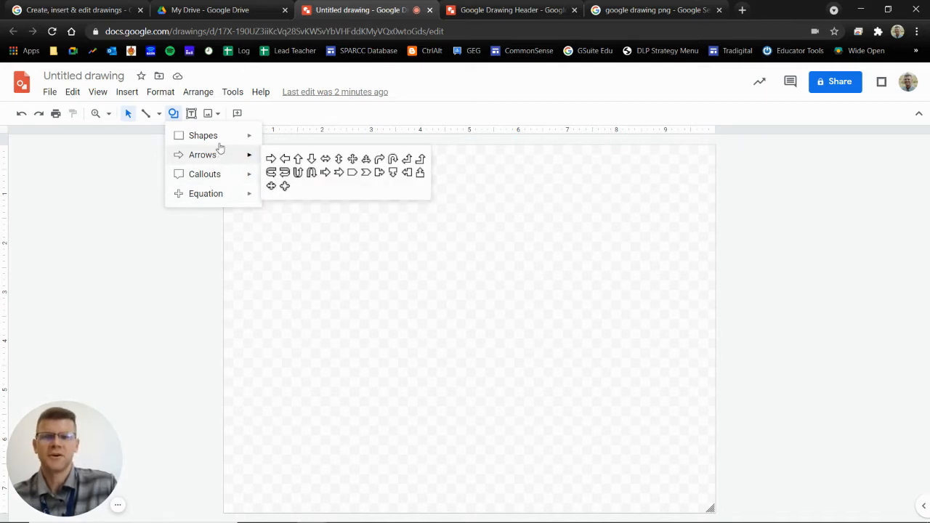
mouse_move(219, 144)
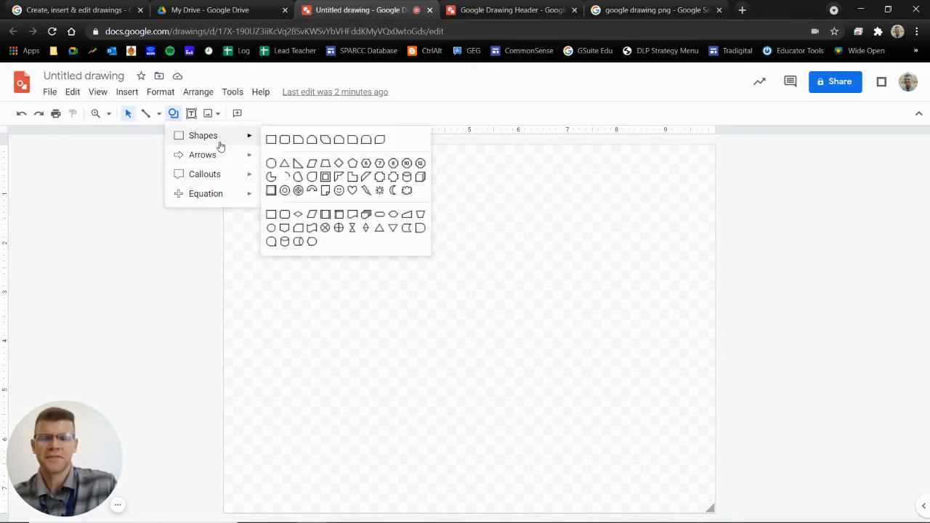
left_click(271, 163)
left_click_drag(285, 189, 433, 333)
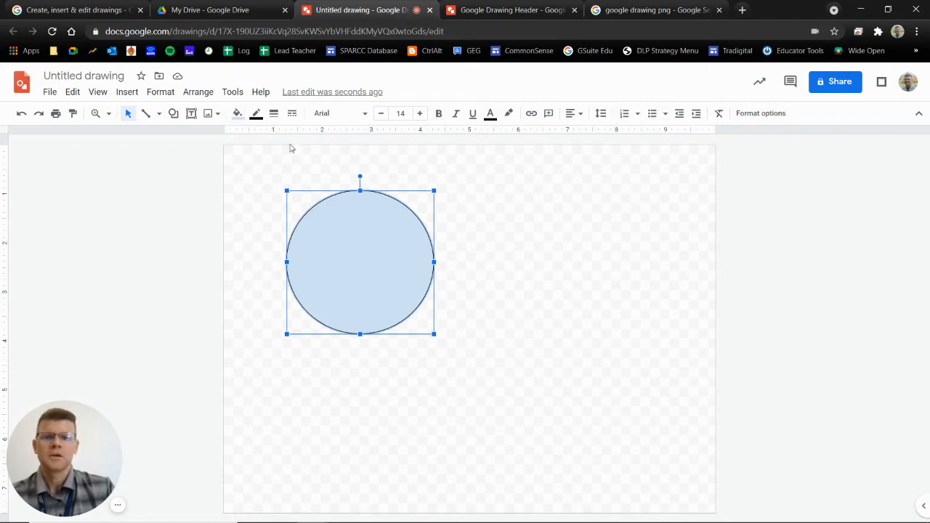
Fill the circle with solid orange and make its border transparent.
left_click(237, 114)
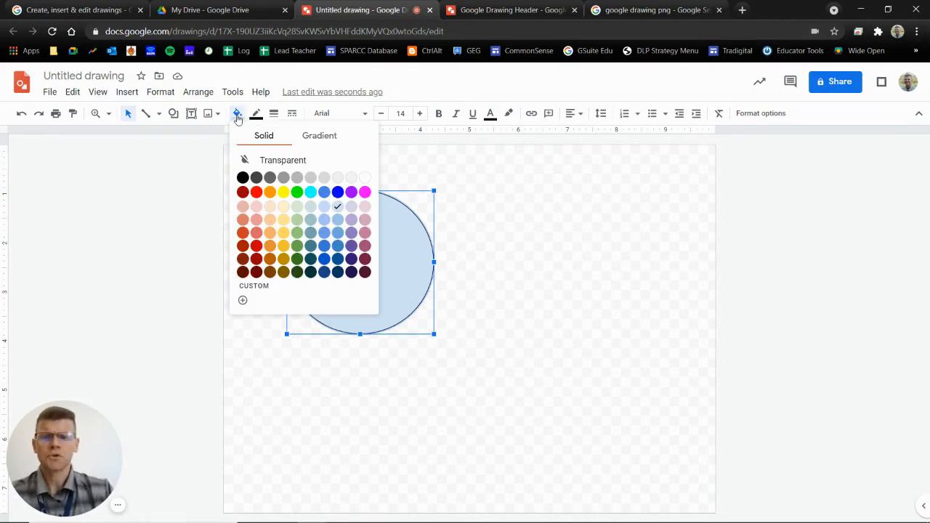
left_click(270, 193)
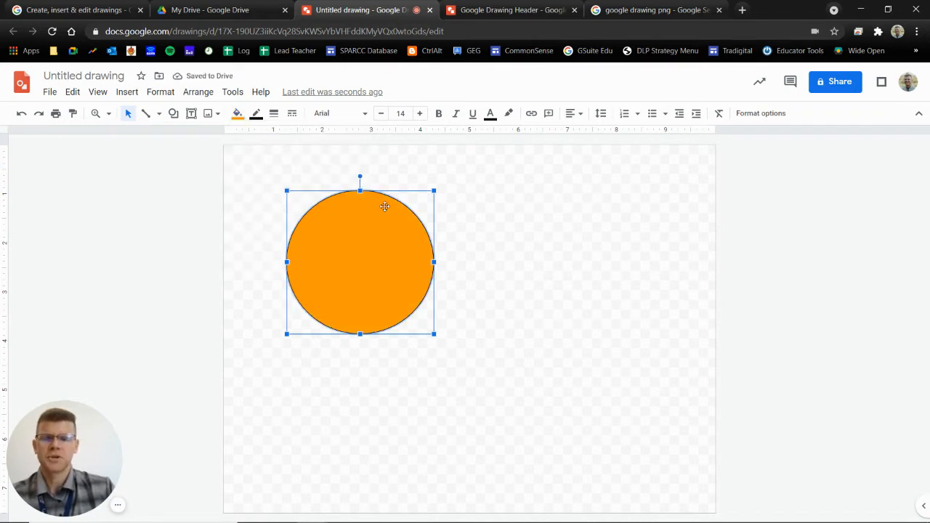
left_click(260, 119)
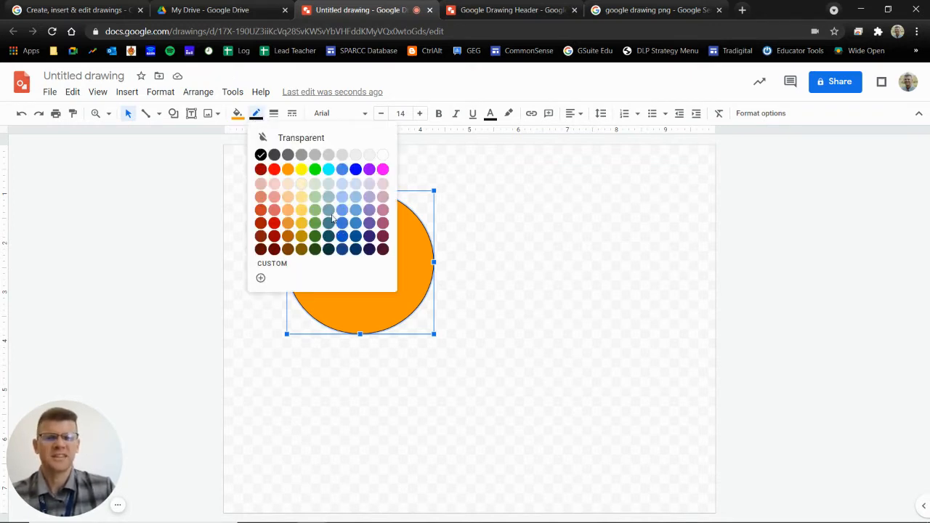
left_click(326, 139)
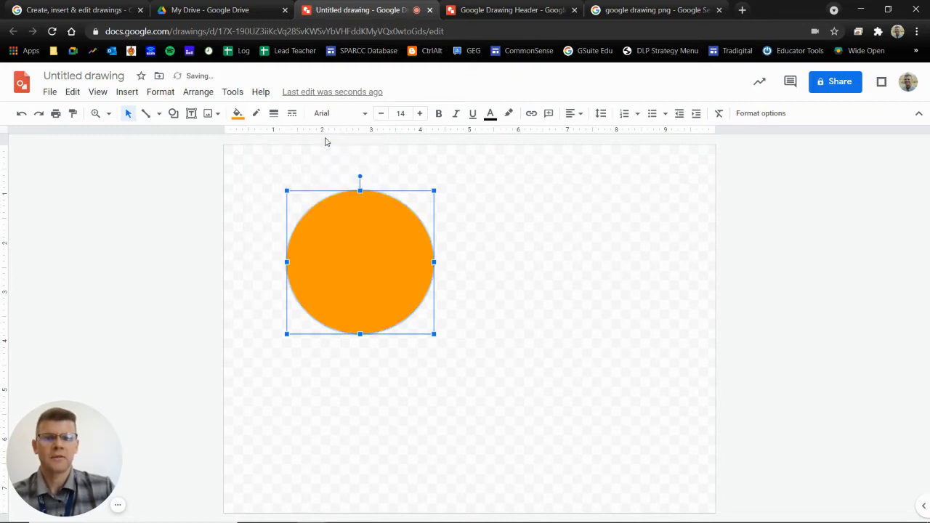
left_click(187, 233)
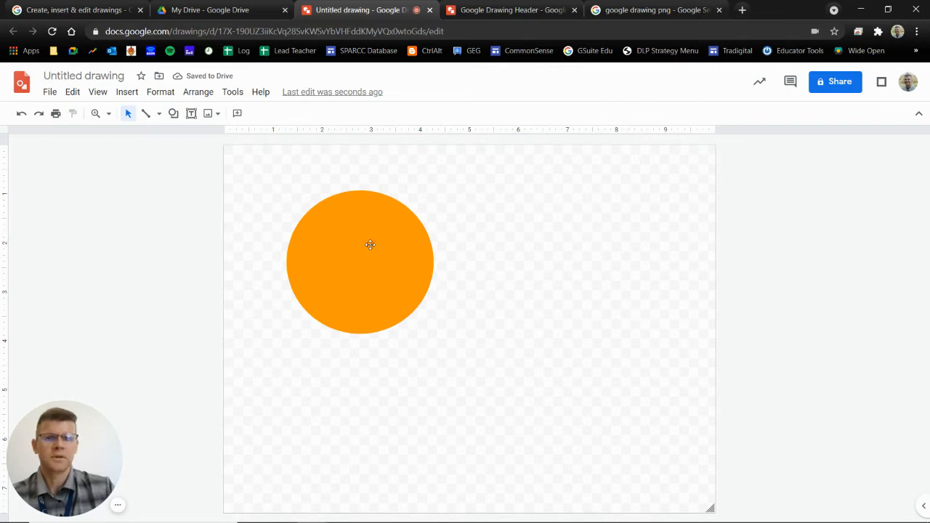
Give the orange circle a dark gray border with a weight of 4px.
left_click(347, 230)
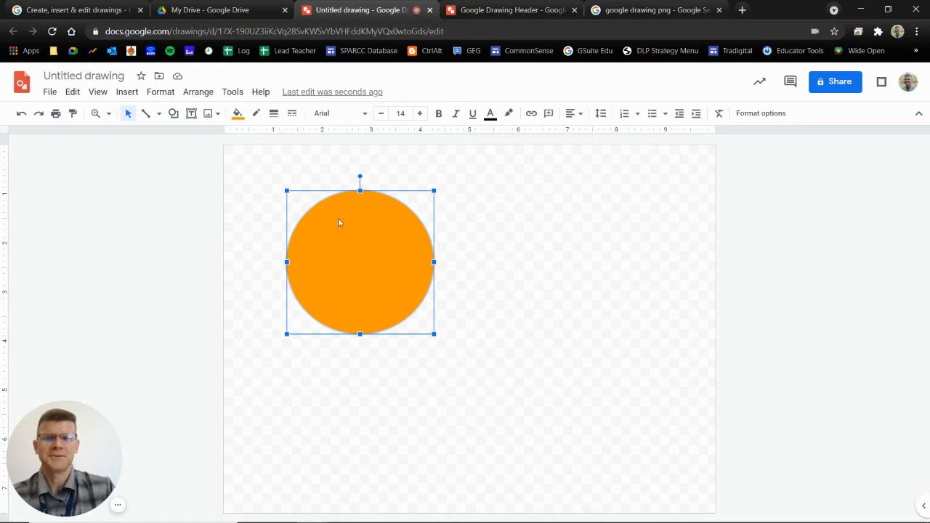
left_click(255, 114)
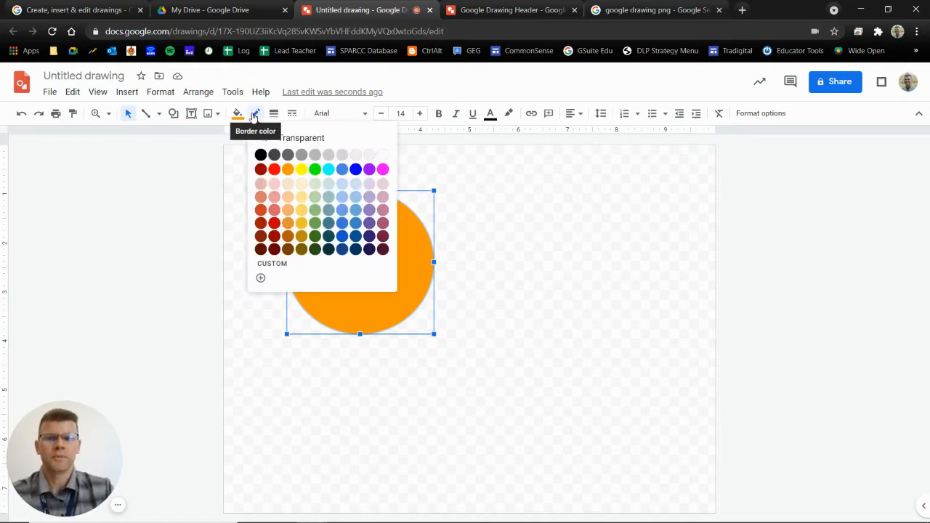
left_click(287, 159)
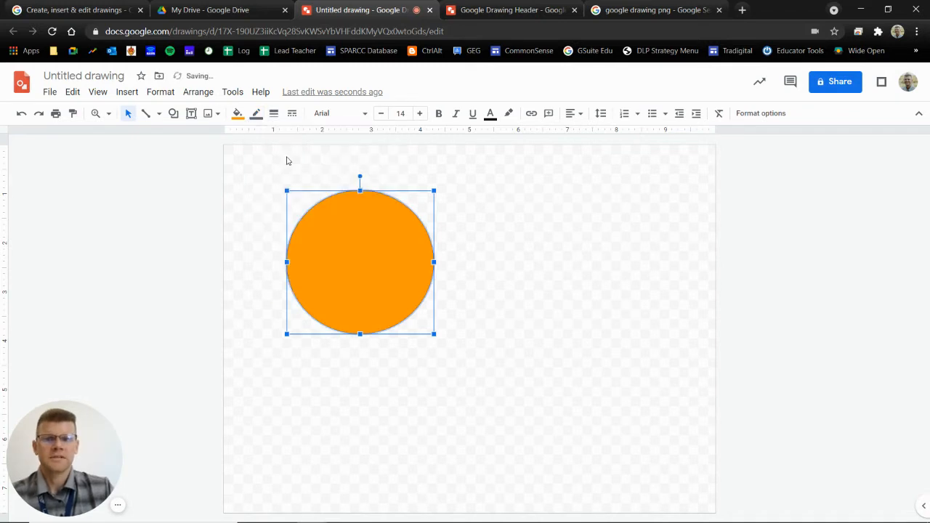
left_click(275, 117)
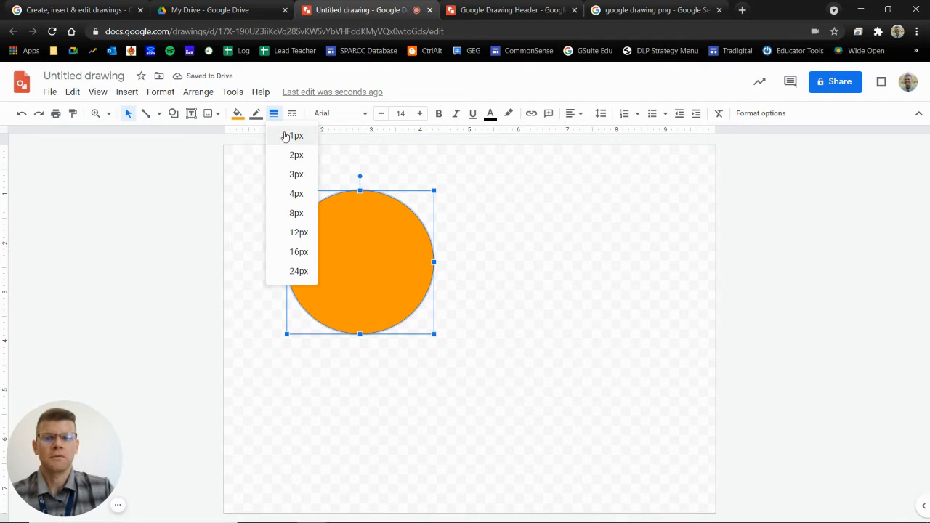
left_click(296, 194)
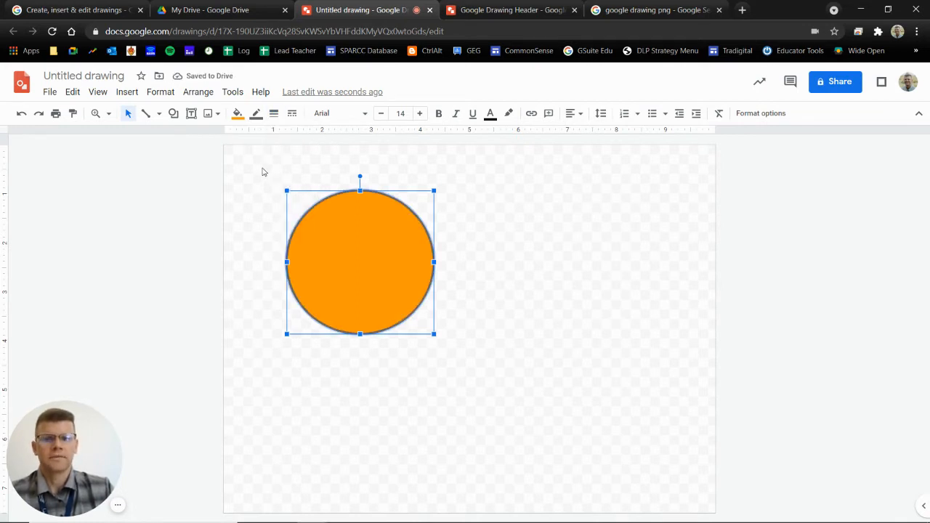
left_click(264, 173)
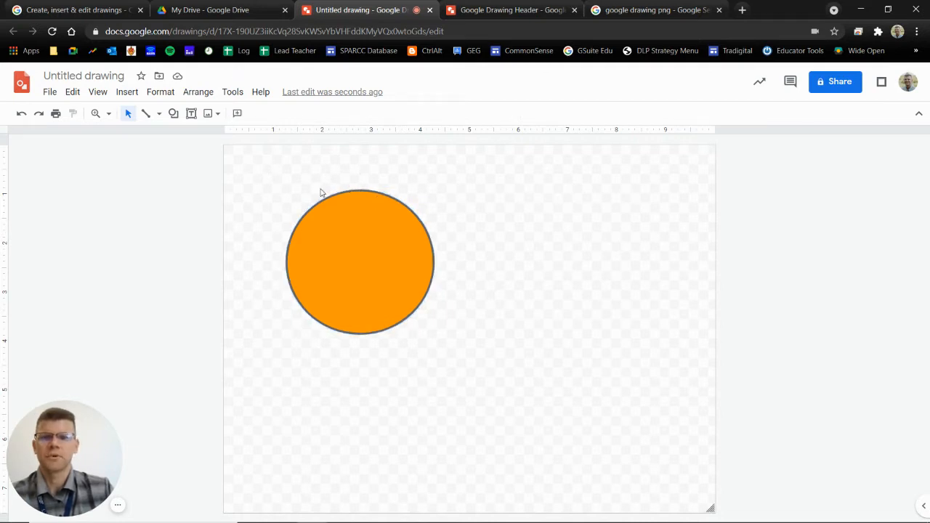
Change the circle's border style to a dotted line.
left_click(356, 238)
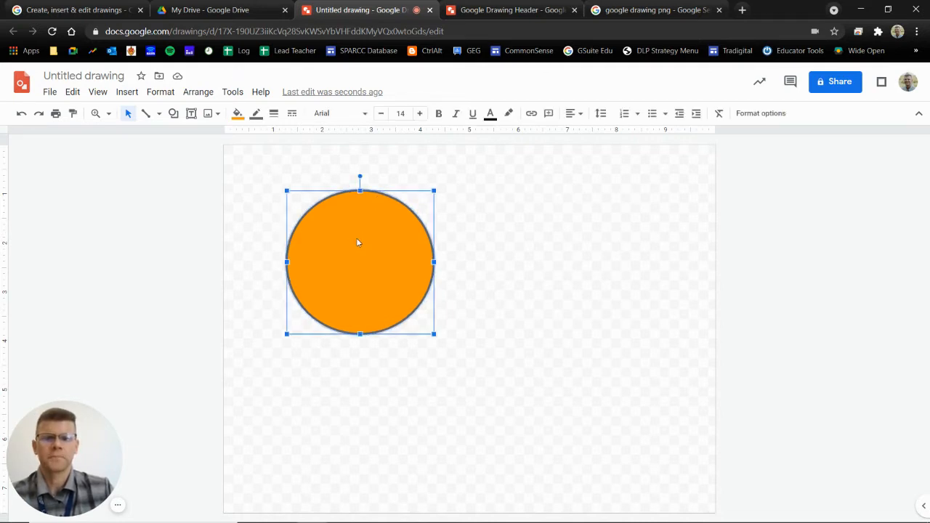
left_click(293, 114)
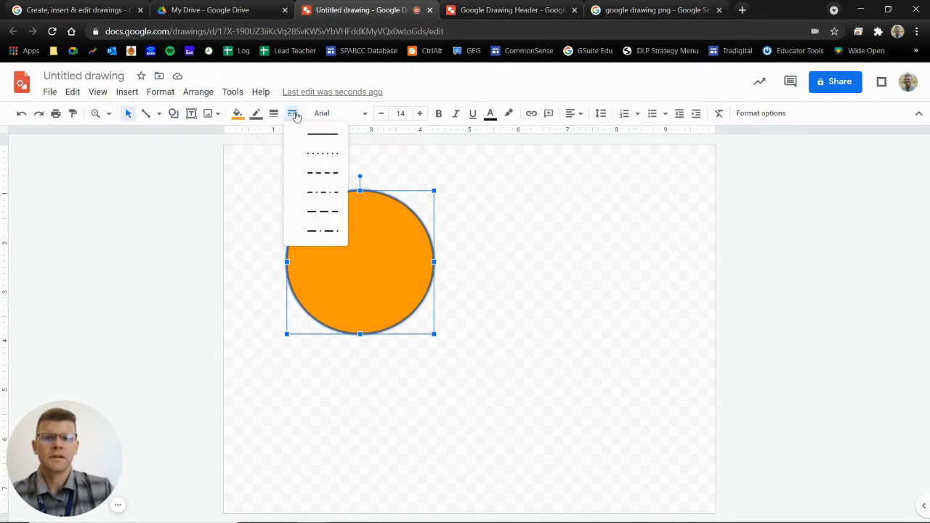
left_click(314, 154)
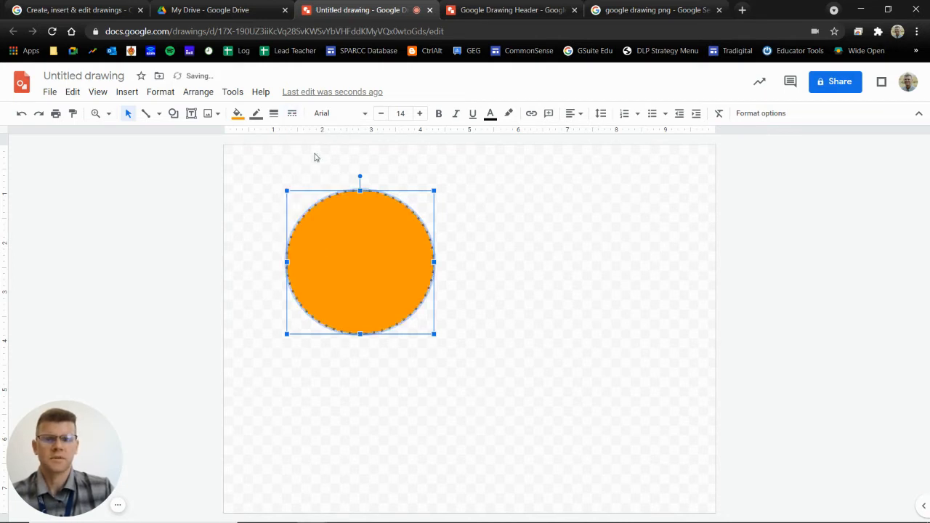
left_click(275, 167)
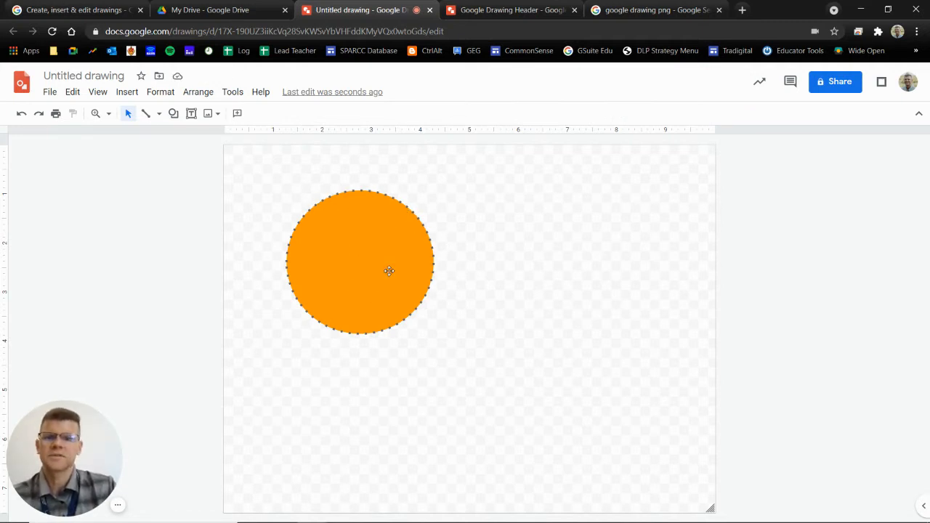
Try a short-dashed line for the circle's border and return it to a solid line.
left_click(371, 221)
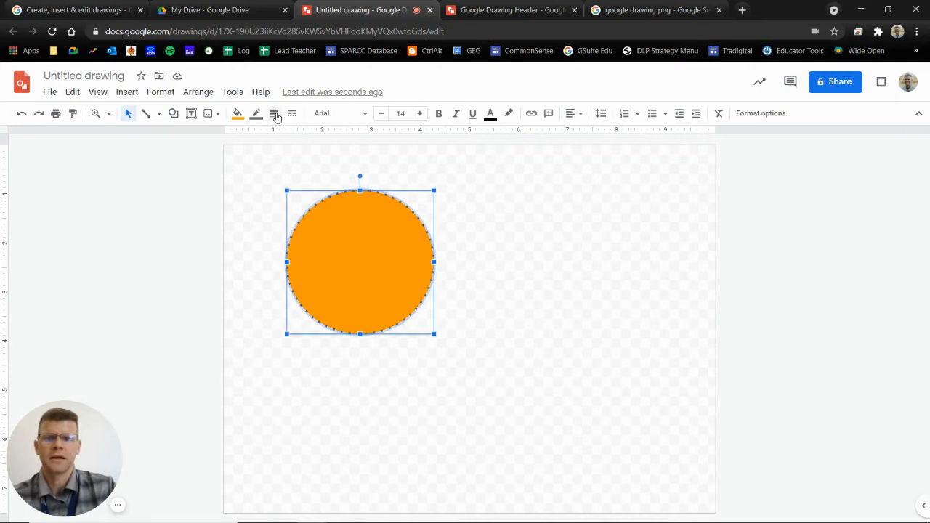
left_click(300, 115)
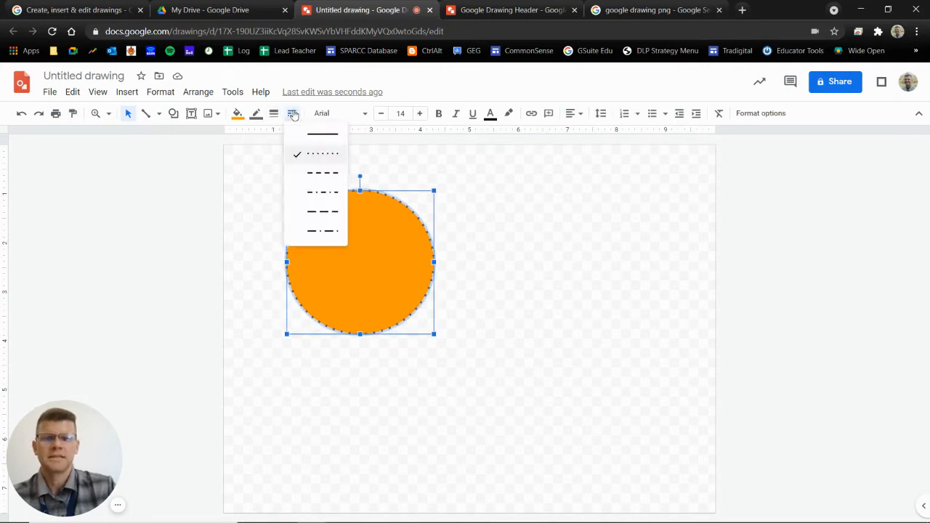
left_click(322, 179)
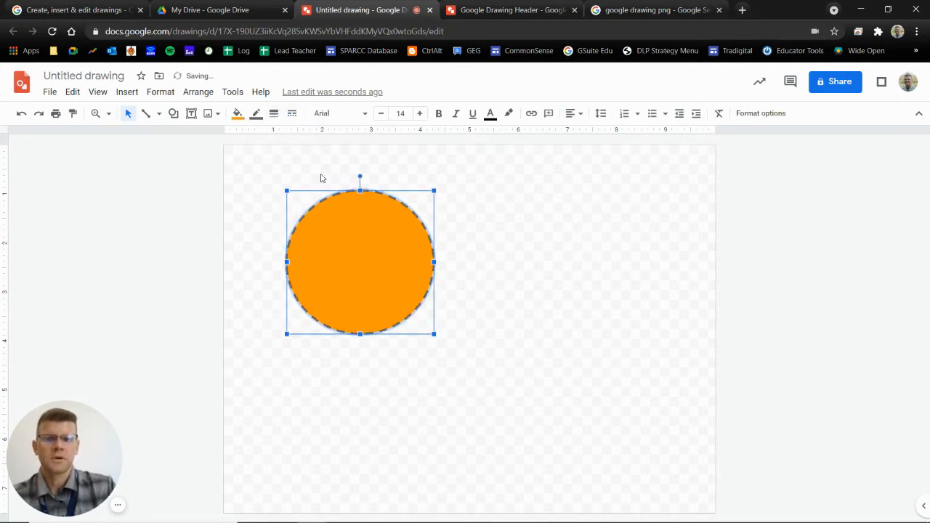
left_click(292, 115)
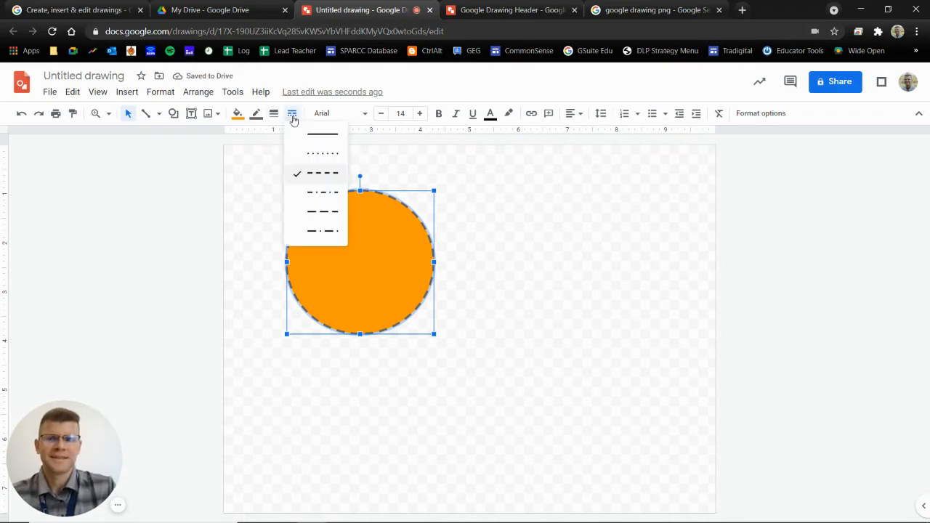
left_click(320, 148)
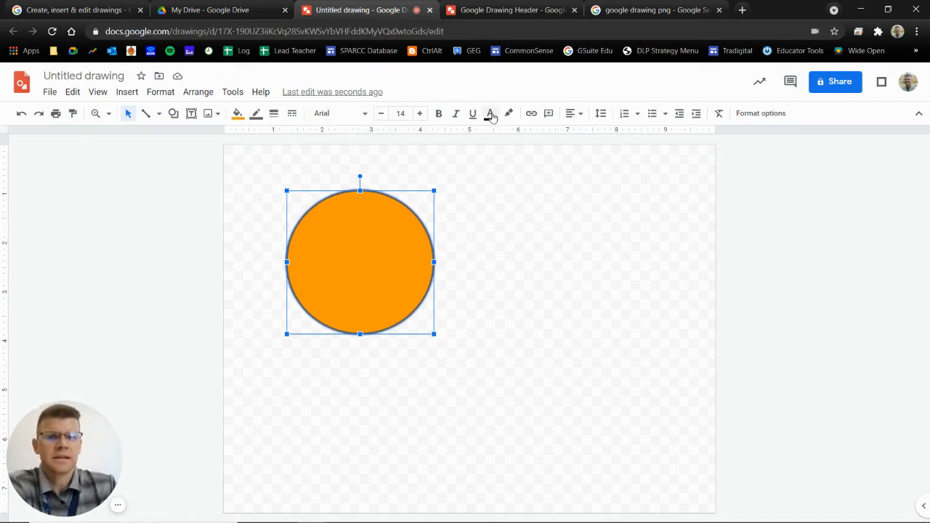
Add the text "This is where text goes" inside the orange circle.
double_click(350, 253)
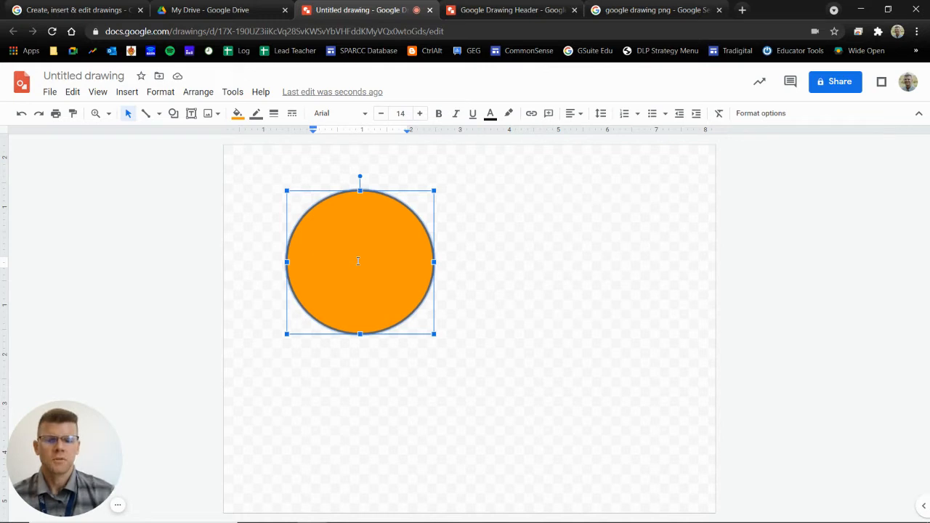
type("This ")
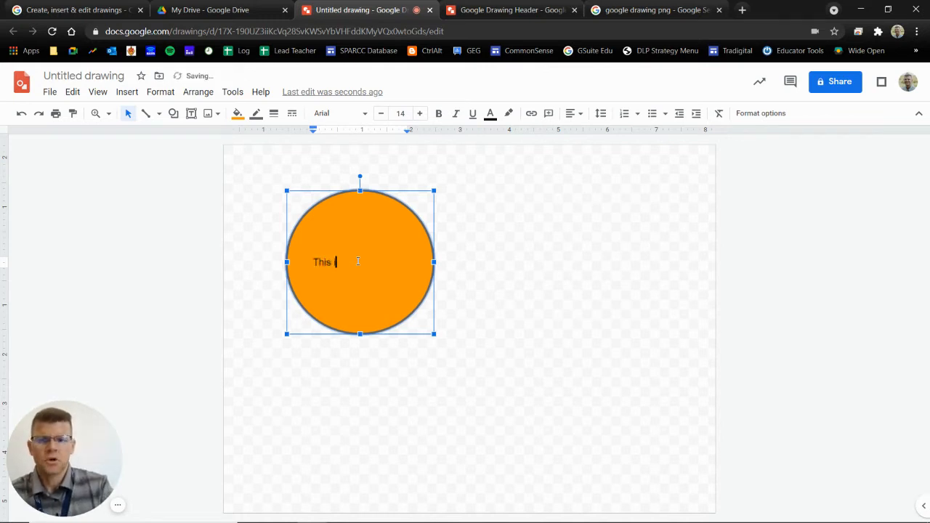
type("is where")
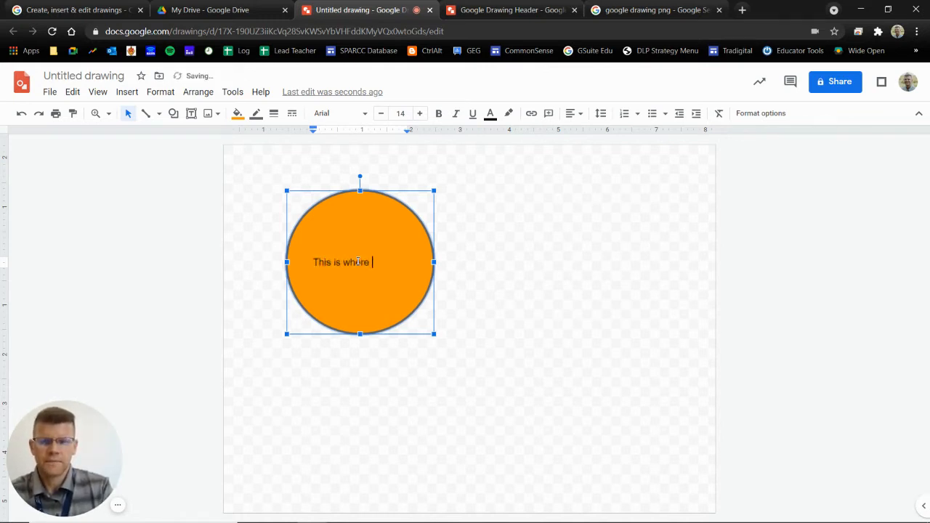
type(" text goes")
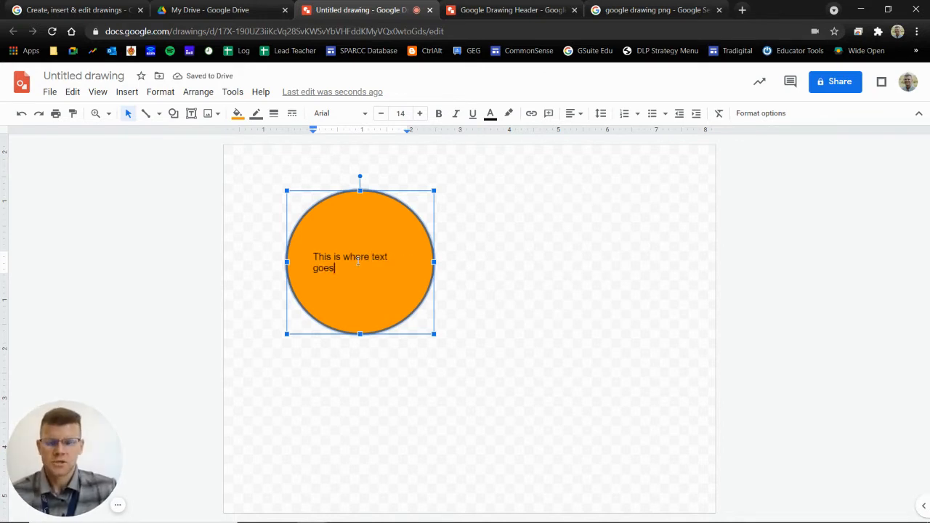
Extend the circle's text with a long run of the letter "b" until it fills the shape.
type(" bbbbbbbbbbbbbbbb")
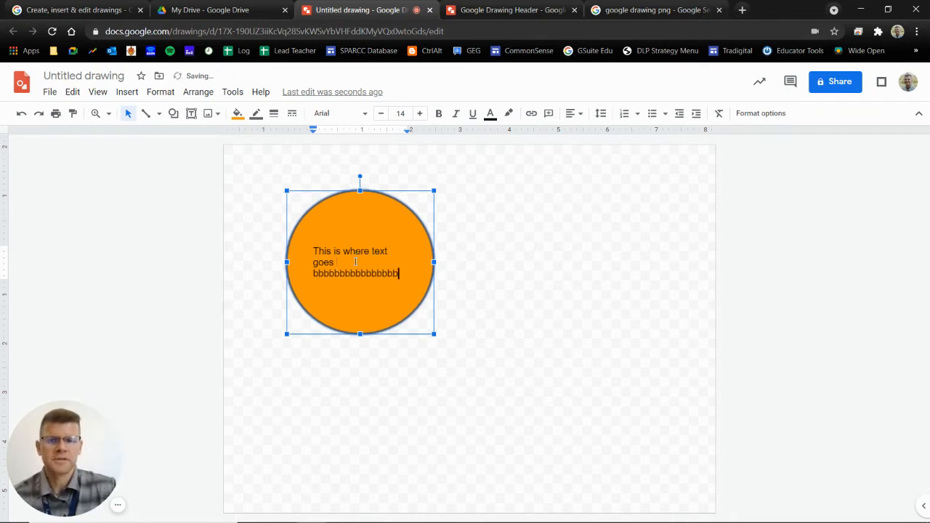
type("bbbbbbbbbbbbbbbbbbbbbbbbbbbbbbbbbbbbbbbbbbbbbbbbbbbbbbbbbbbbbbbbbbbbbbb")
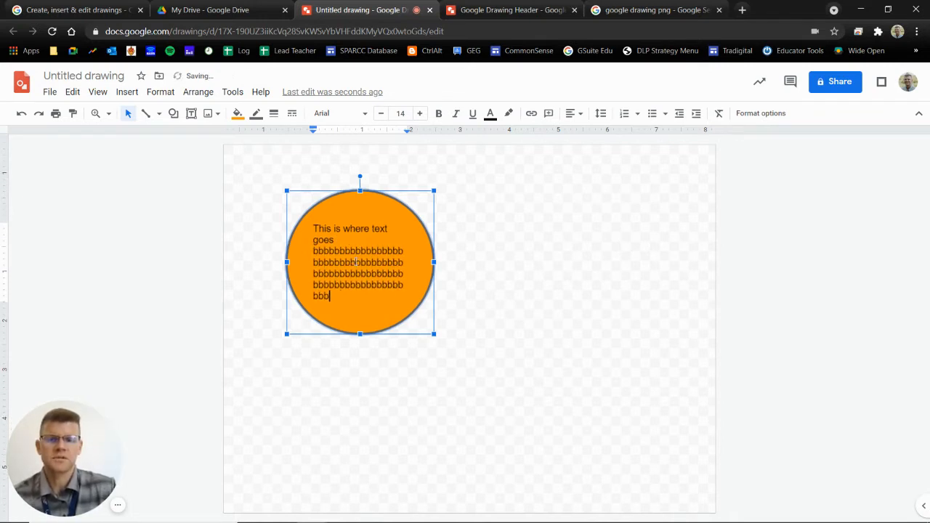
type("bbbbbbbbbbbbbbbbbbbbbbbbbbbbbbbbbbbbbbbbbbbbbbbbbbbbbbbbbbbbbbbbbbbbbbbbb")
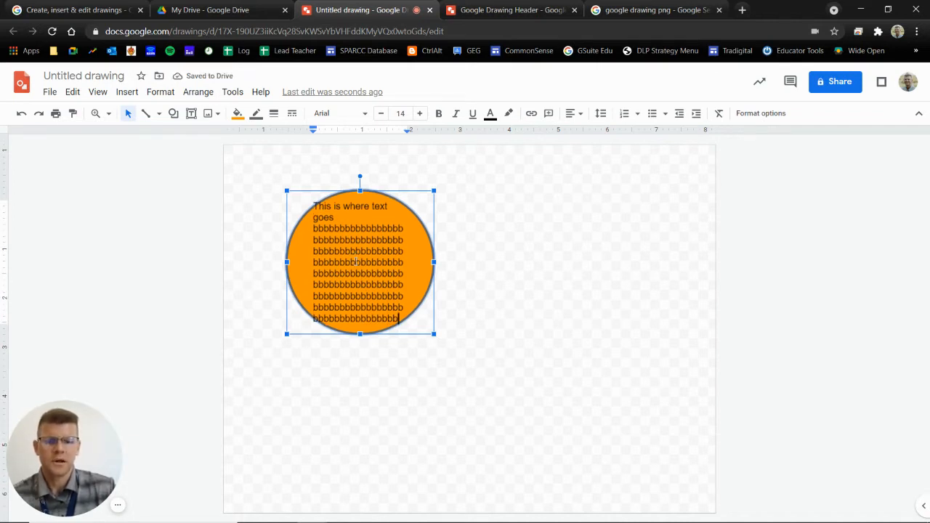
Delete the run of "b" letters so the circle's text ends after "goes", and leave text editing.
key("BackSpace")
key("BackSpace")
key("BackSpace")
key("BackSpace")
key("BackSpace")
key("BackSpace")
key("BackSpace")
key("BackSpace")
key("BackSpace")
key("BackSpace")
key("BackSpace")
key("BackSpace")
key("BackSpace")
key("BackSpace")
key("BackSpace")
key("BackSpace")
key("BackSpace")
key("BackSpace")
key("BackSpace")
key("BackSpace")
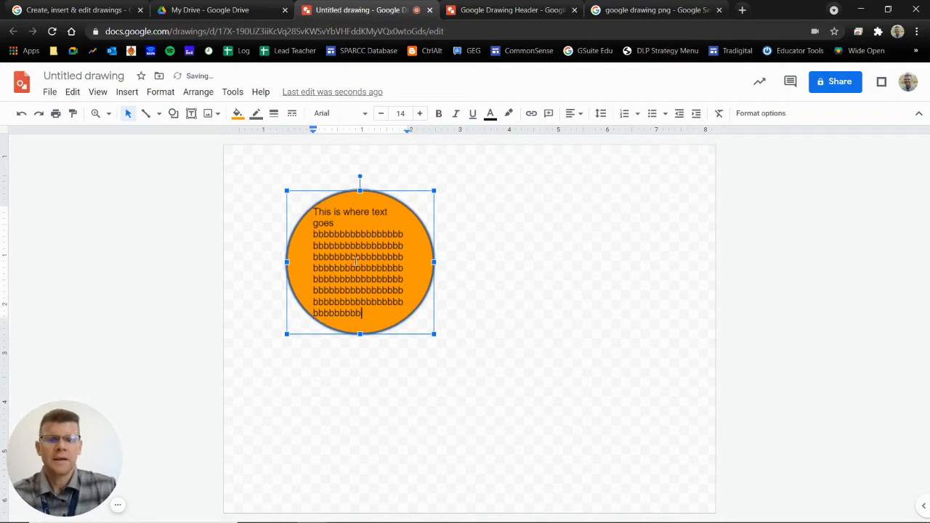
key("BackSpace")
key("BackSpace")
key("BackSpace")
key("BackSpace")
key("BackSpace")
key("BackSpace")
key("BackSpace")
key("BackSpace")
key("BackSpace")
key("BackSpace")
key("BackSpace")
key("BackSpace")
key("BackSpace")
key("BackSpace")
key("BackSpace")
key("BackSpace")
key("BackSpace")
key("BackSpace")
key("BackSpace")
key("BackSpace")
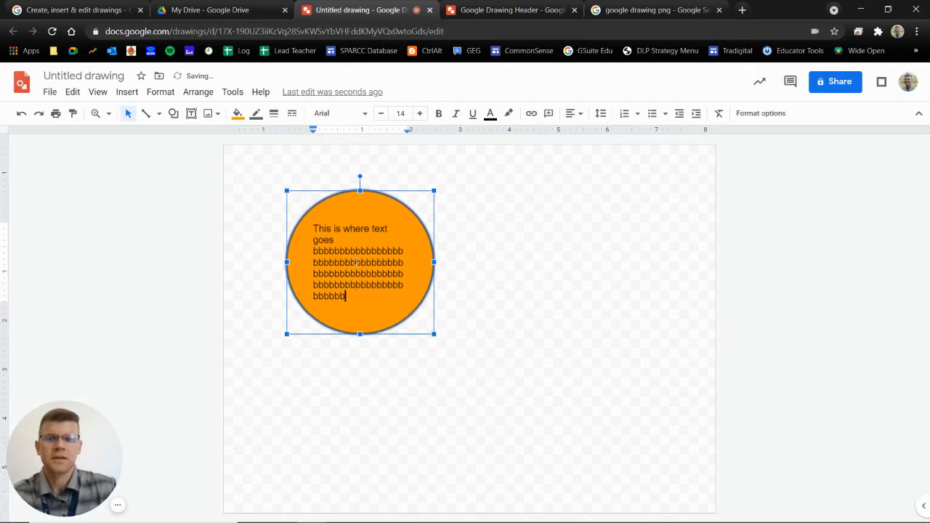
key("BackSpace")
key("BackSpace")
key("BackSpace")
key("BackSpace")
key("BackSpace")
key("BackSpace")
key("BackSpace")
key("BackSpace")
key("BackSpace")
key("BackSpace")
key("BackSpace")
key("BackSpace")
key("BackSpace")
key("BackSpace")
key("BackSpace")
key("BackSpace")
key("BackSpace")
key("BackSpace")
key("BackSpace")
key("BackSpace")
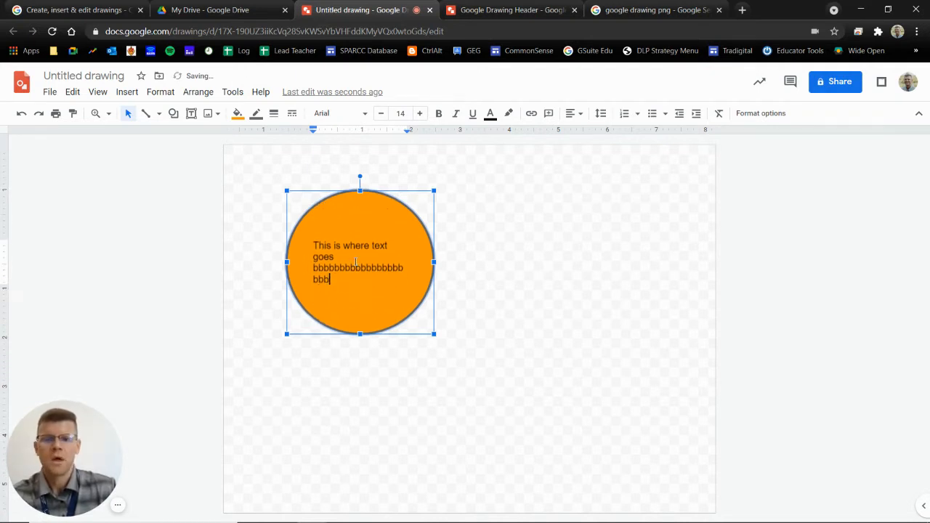
key("BackSpace")
key("BackSpace")
key("BackSpace")
key("BackSpace")
key("BackSpace")
key("BackSpace")
key("BackSpace")
key("BackSpace")
key("BackSpace")
key("BackSpace")
key("BackSpace")
key("BackSpace")
key("BackSpace")
key("BackSpace")
key("BackSpace")
key("BackSpace")
key("BackSpace")
key("BackSpace")
key("BackSpace")
key("BackSpace")
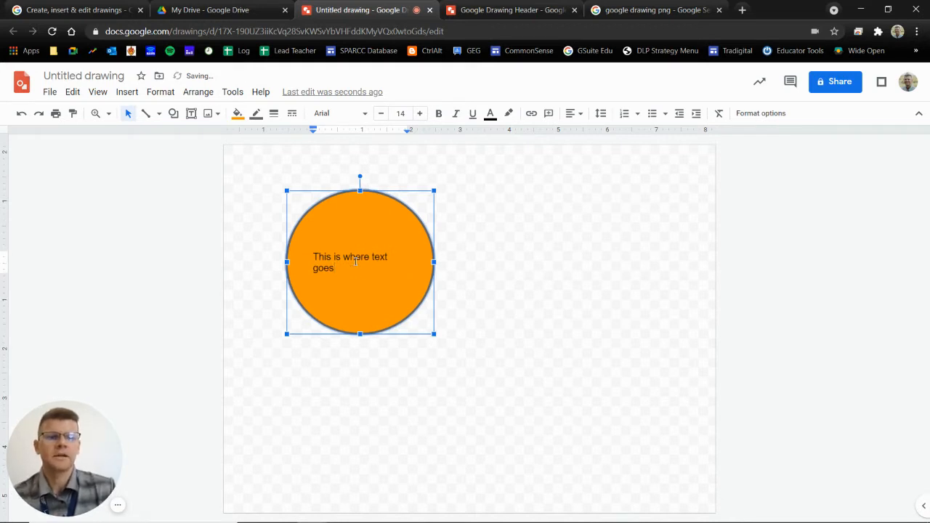
left_click(465, 237)
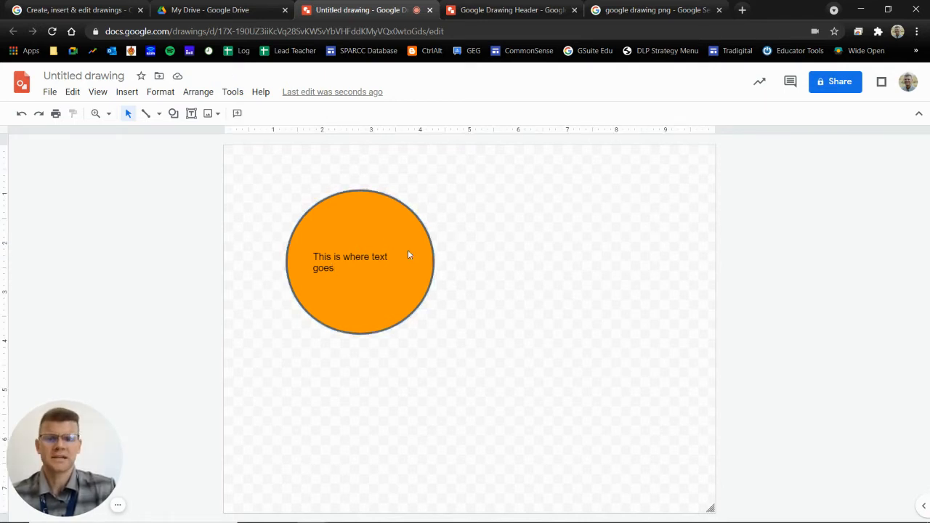
Delete the text "This is where text goes" from the circle and deselect the shape.
left_click(328, 268)
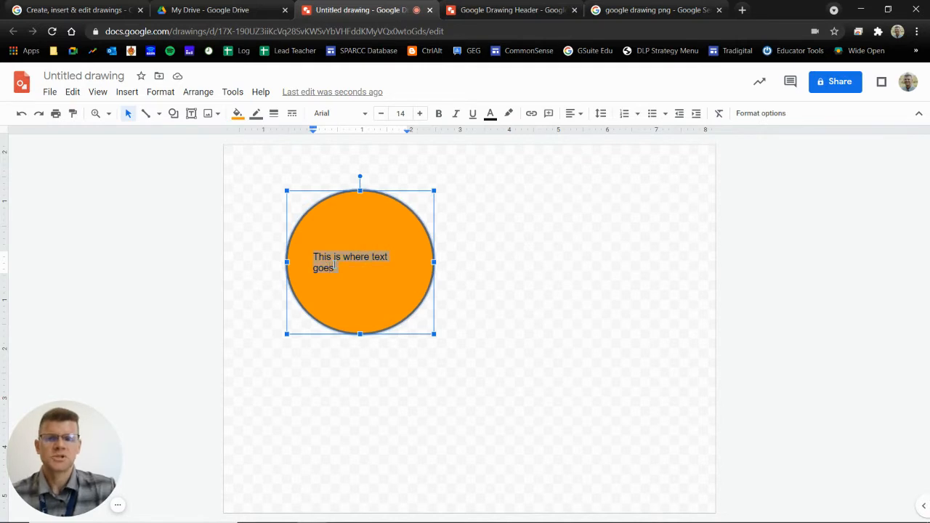
key("BackSpace")
left_click(574, 256)
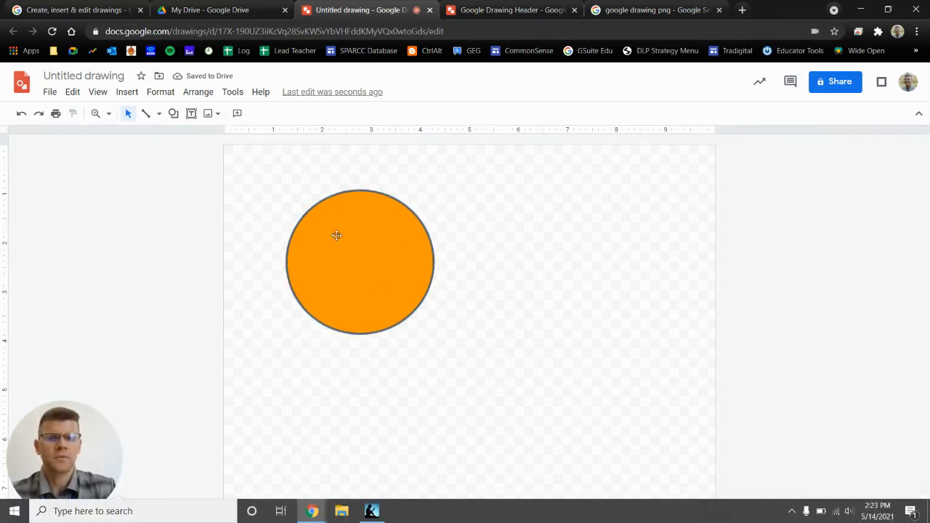
Add a text box about 3 inches wide beside the orange circle, containing ",zfnklfngkfkgkfgnfgnfgnfng.", and move it onto the circle.
left_click(191, 114)
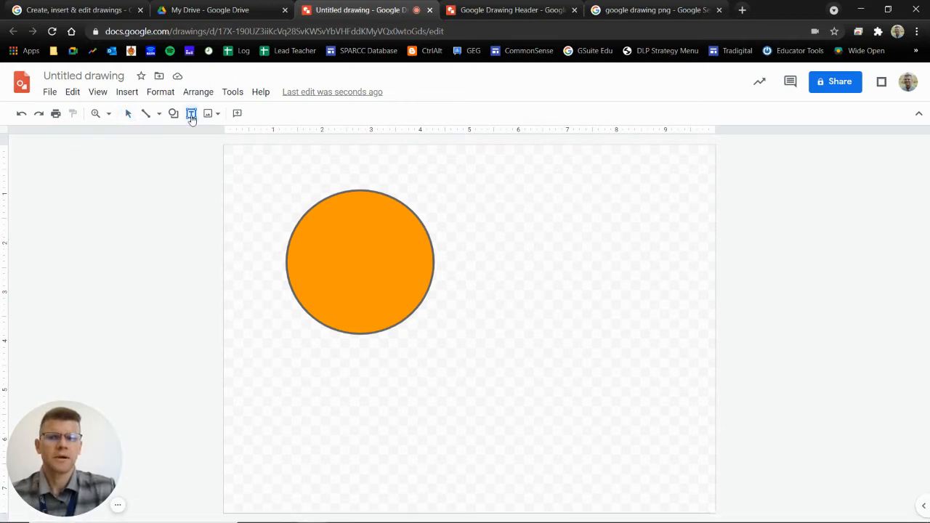
left_click_drag(437, 186, 590, 330)
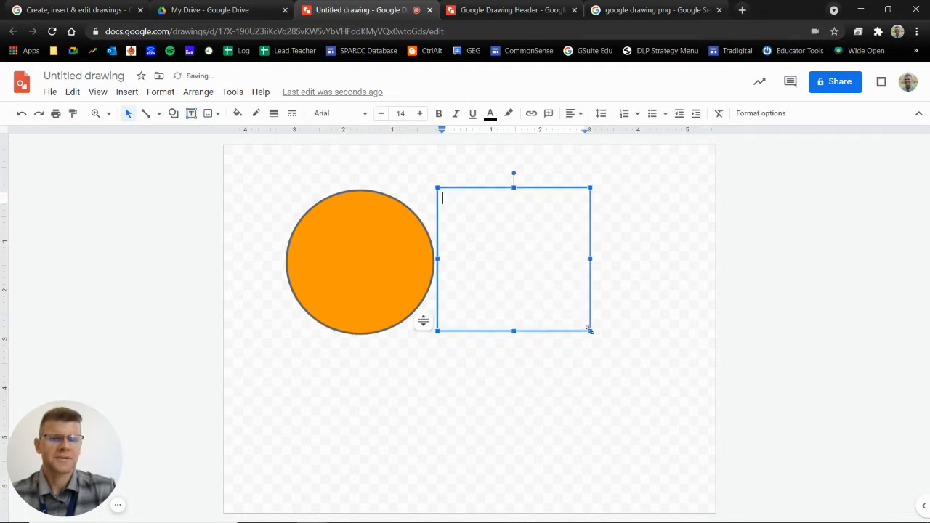
type(",zfnklfngkfkgkfgnfgnfgnfg.")
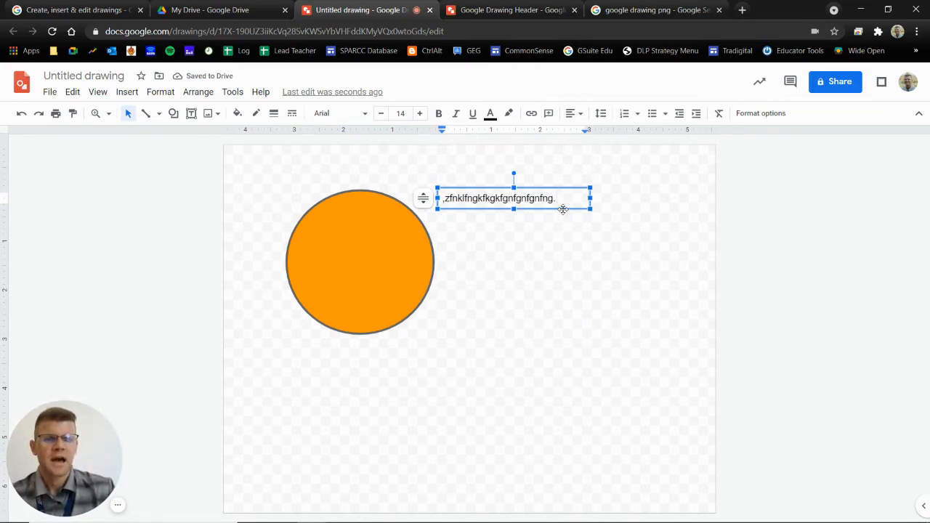
left_click_drag(563, 209, 409, 262)
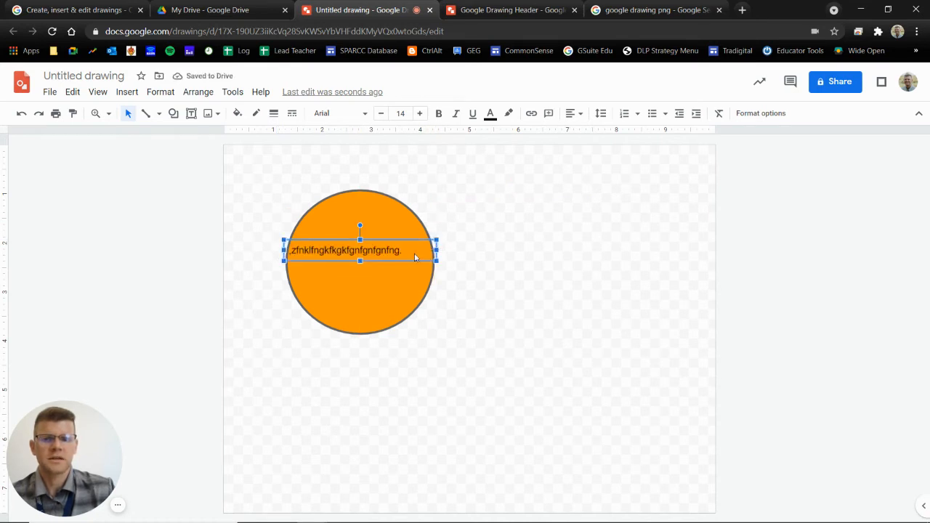
Turn off autofit for the text box, narrow it to about 2 inches and centre it in the circle's upper part.
left_click(373, 258)
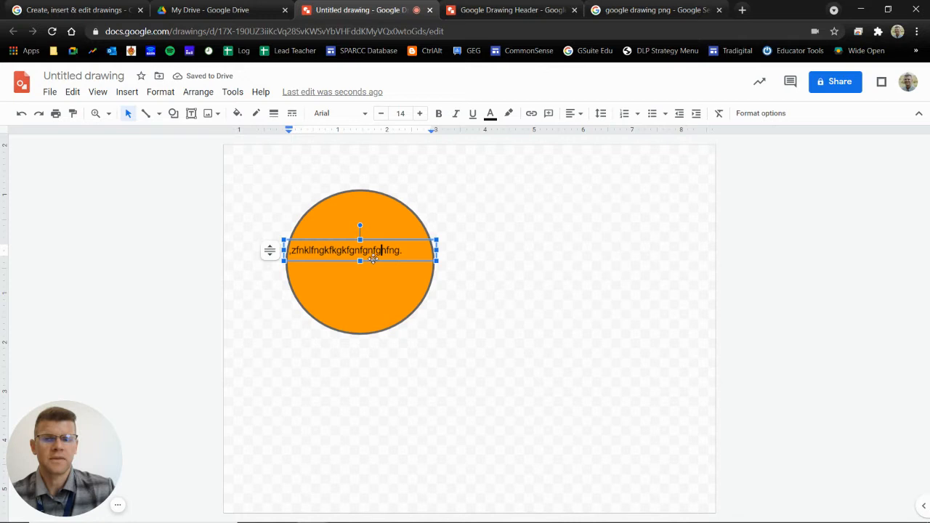
left_click(270, 250)
left_click(291, 286)
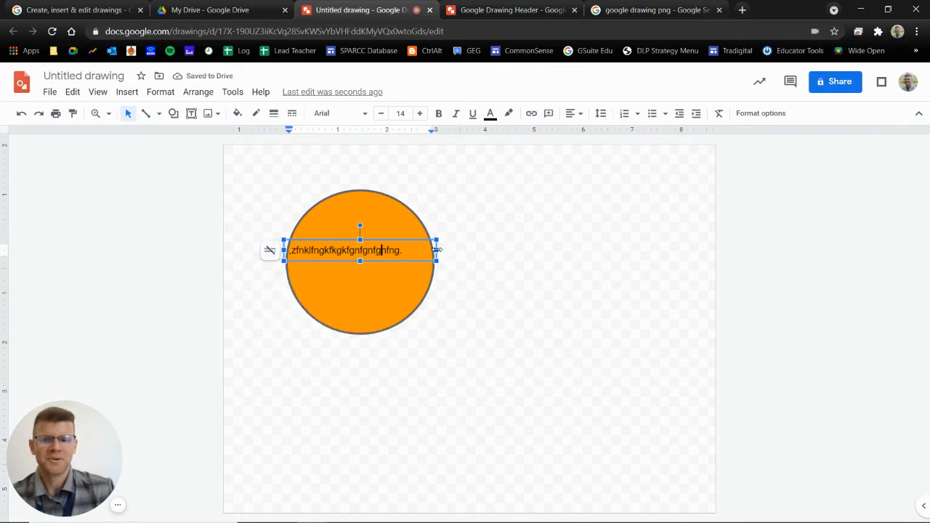
left_click_drag(438, 251, 389, 218)
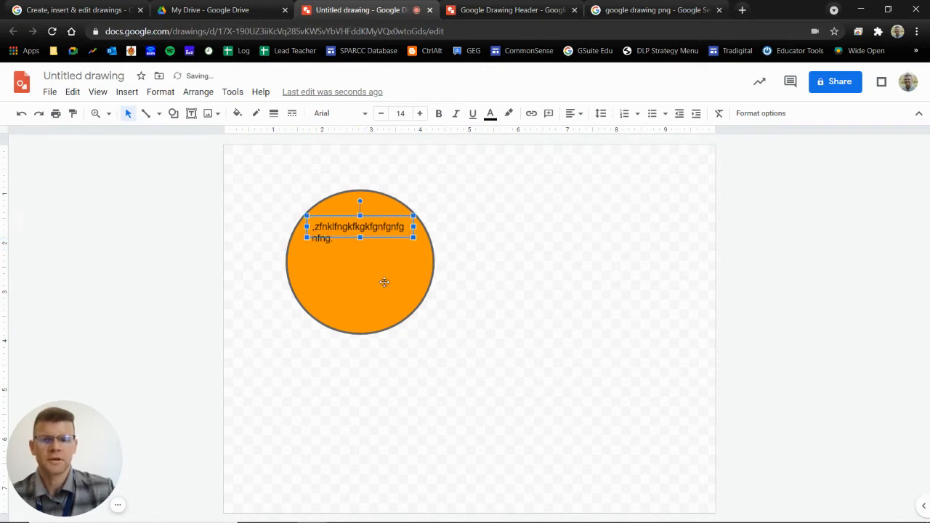
left_click(595, 330)
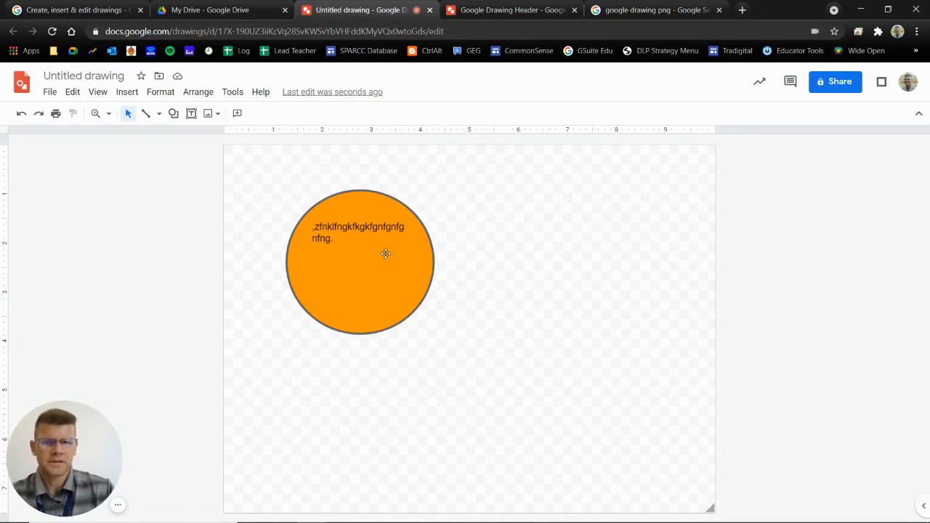
Replace the text box's content on the circle with "Title" and center it horizontally.
left_click(374, 245)
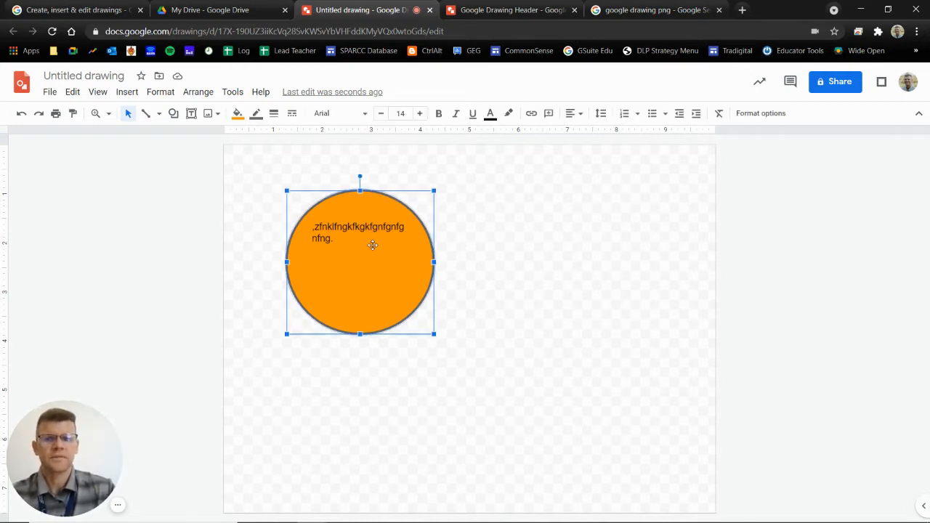
double_click(356, 227)
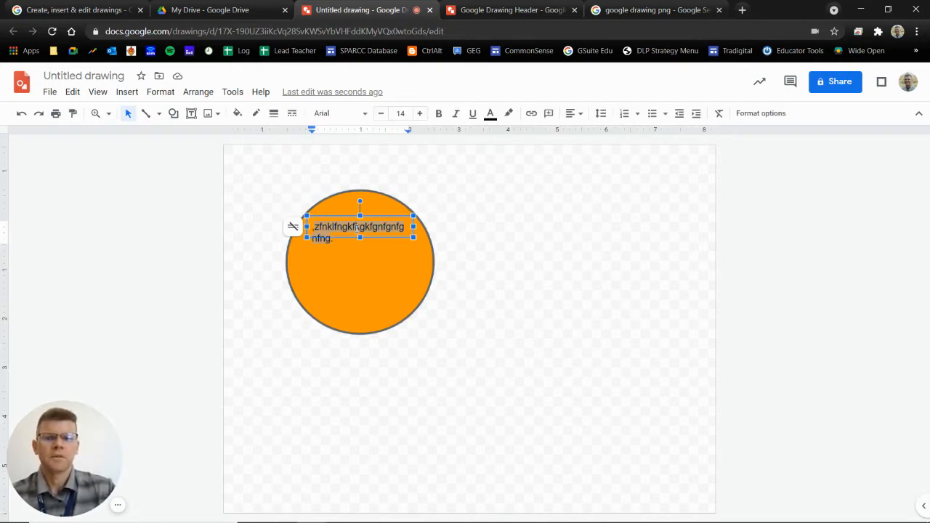
key("BackSpace")
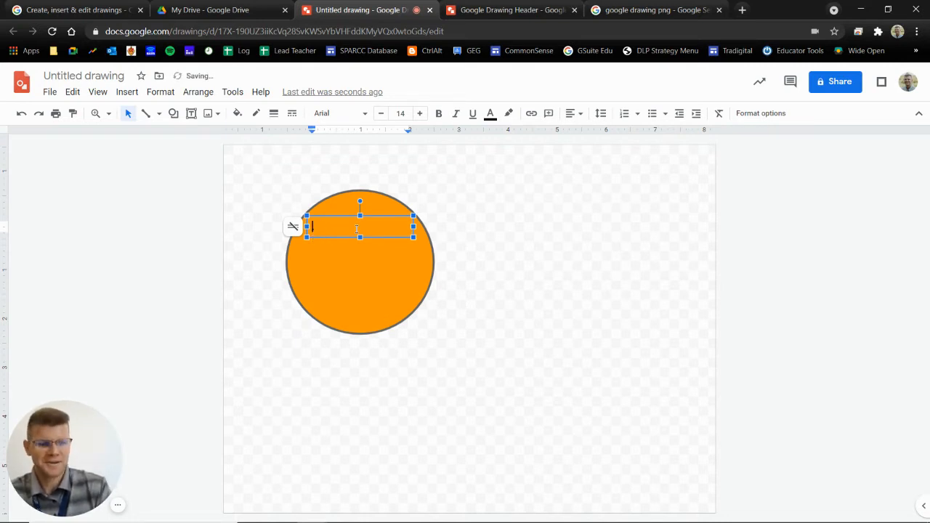
type("Title")
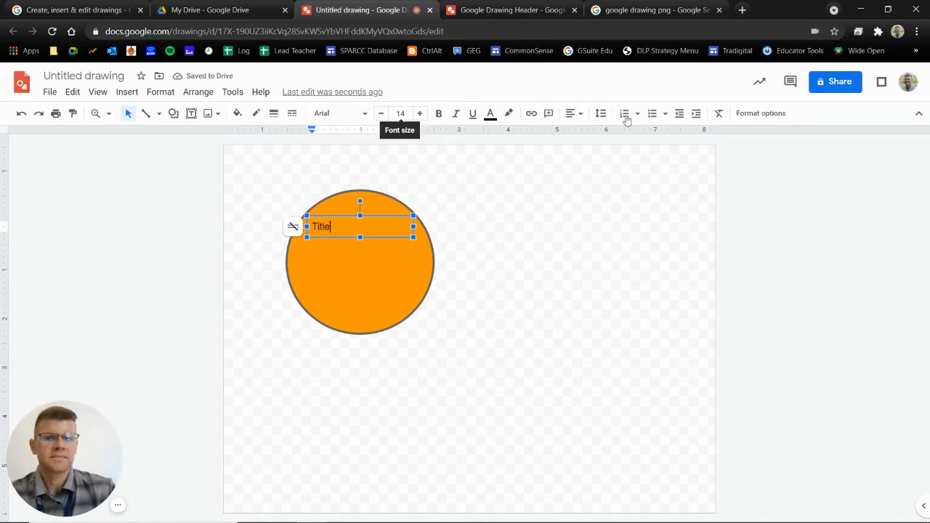
left_click(573, 115)
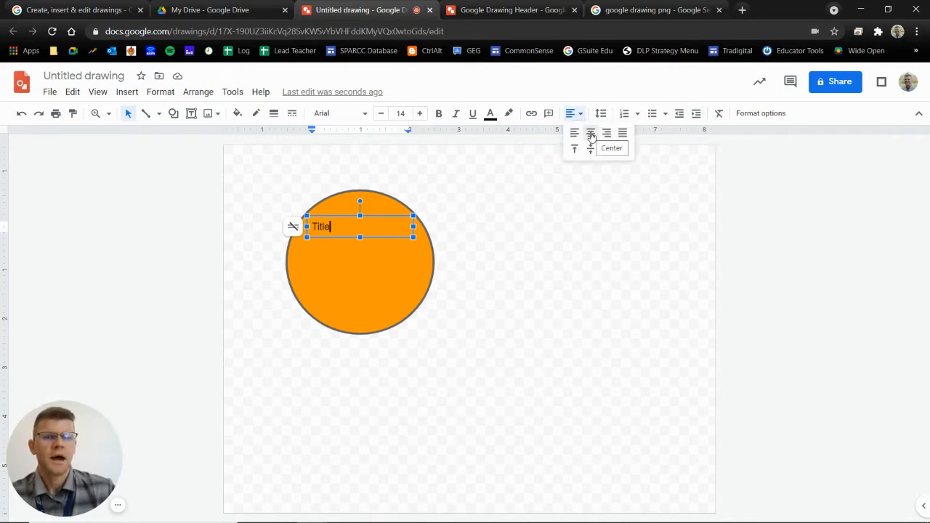
left_click(591, 134)
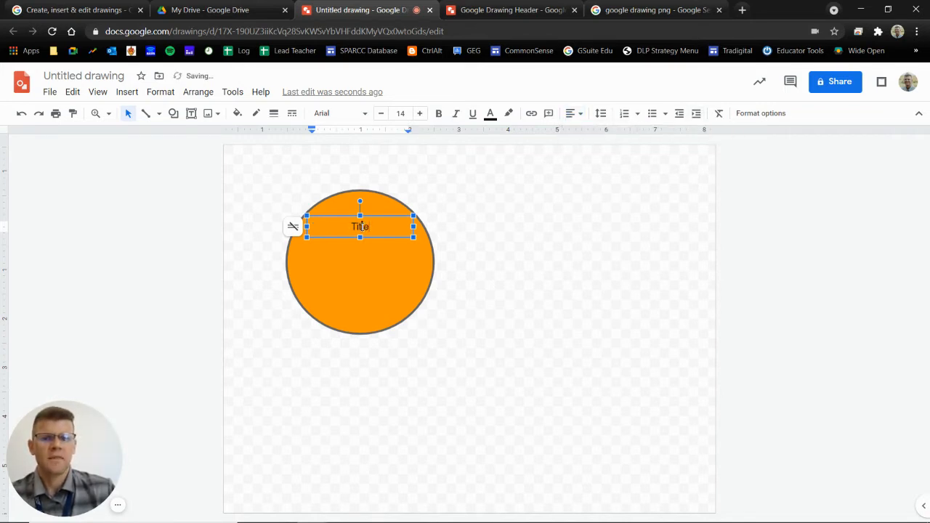
Enlarge the word "Title" to font size 37 and raise its text box to the top of the circle.
left_click(420, 114)
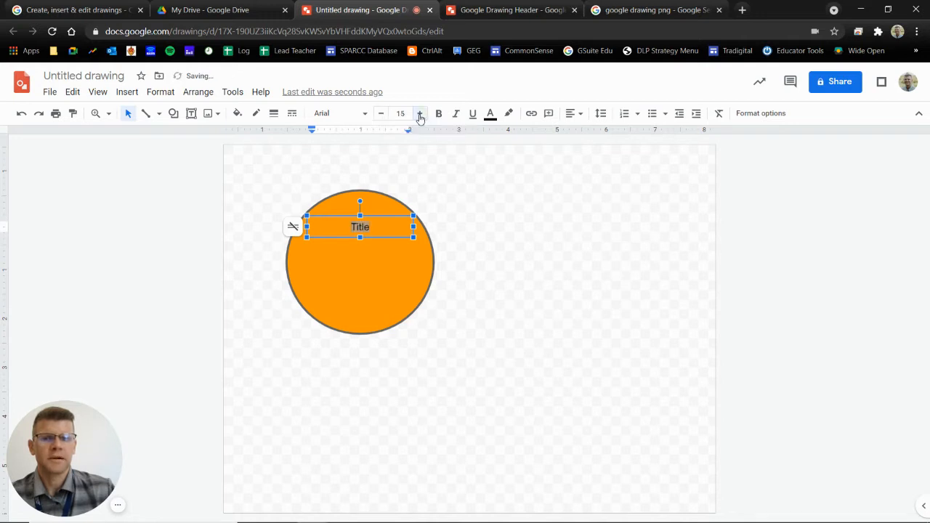
left_click(420, 114)
left_click(421, 114)
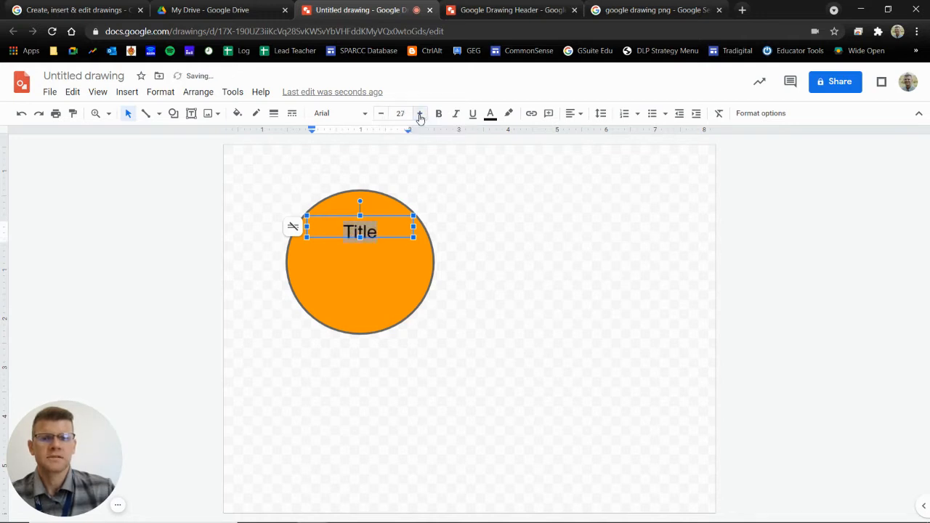
left_click(420, 114)
left_click(421, 114)
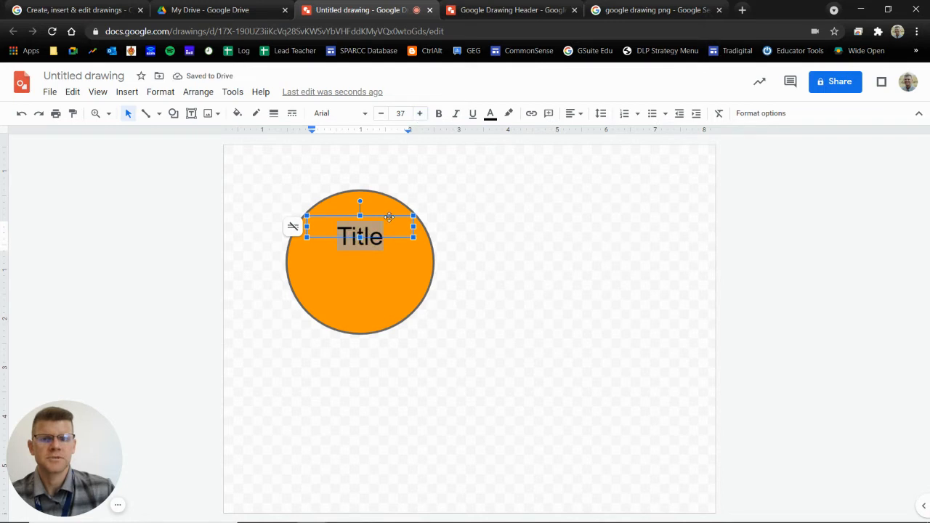
left_click_drag(391, 219, 393, 198)
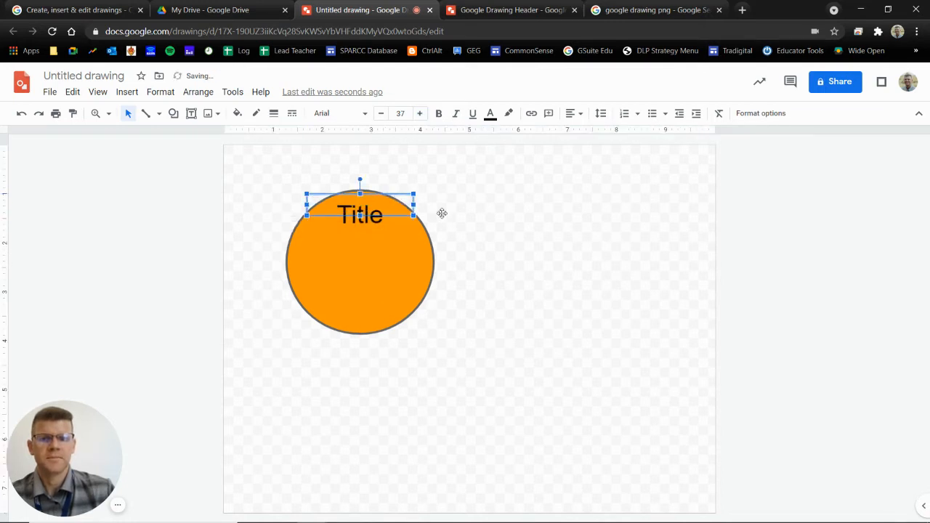
left_click(803, 267)
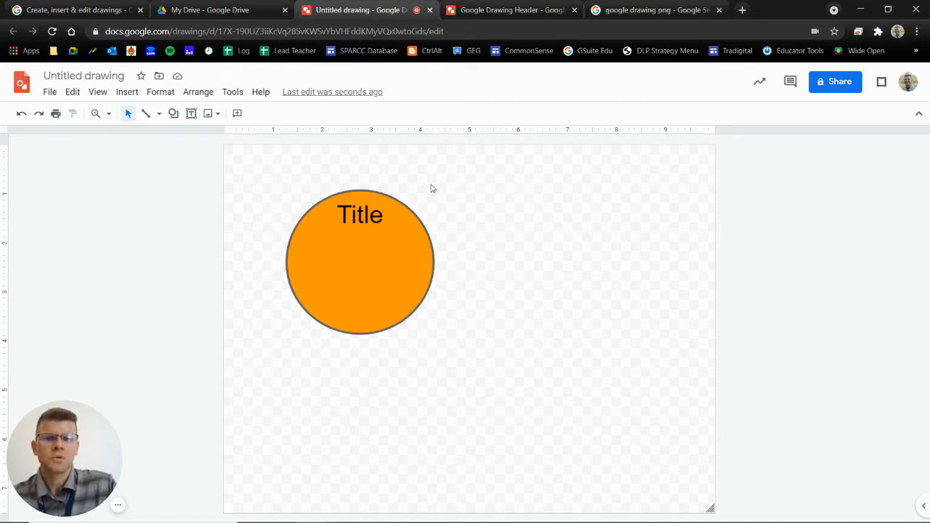
Select the orange circle together with the "Title" text box and group them.
left_click_drag(431, 185, 314, 268)
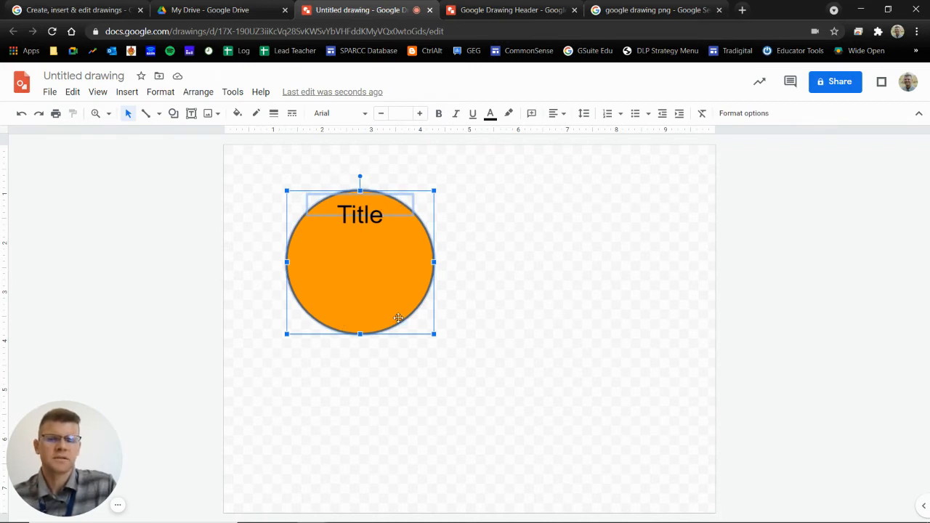
right_click(377, 216)
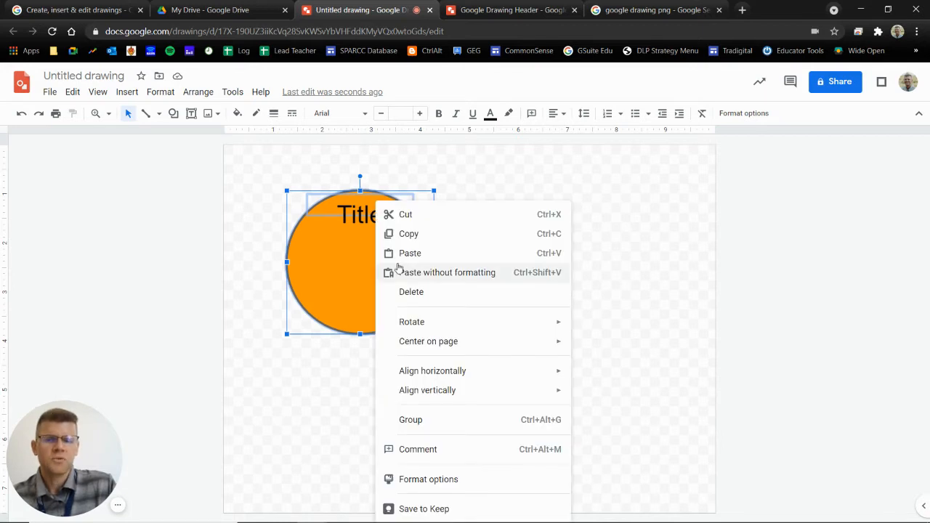
mouse_move(465, 321)
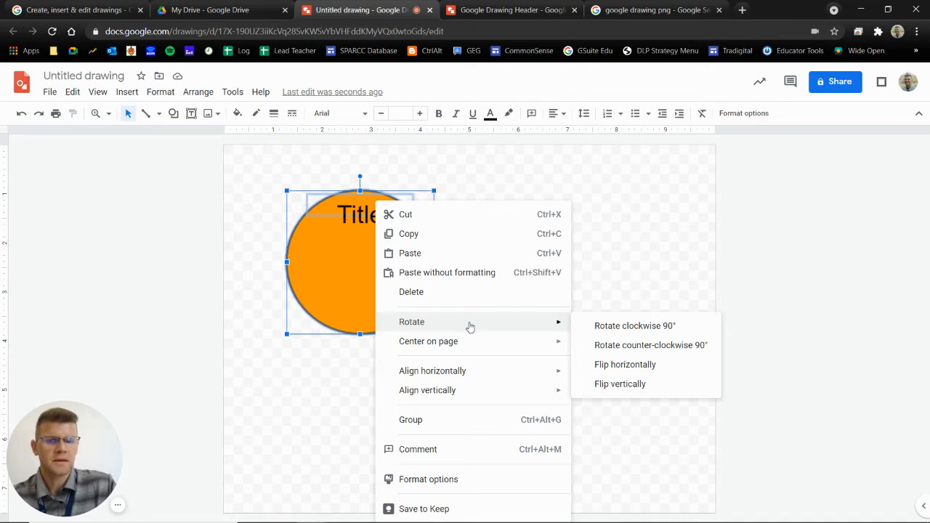
mouse_move(467, 345)
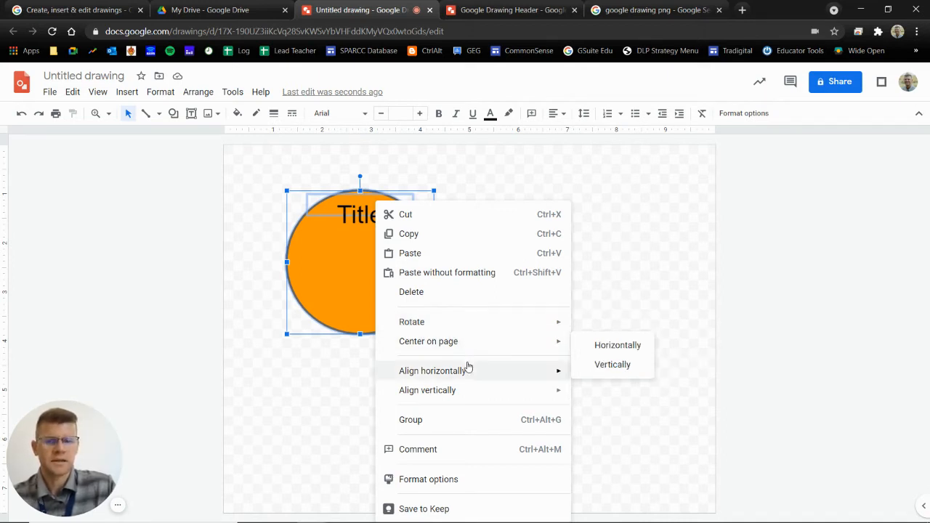
mouse_move(469, 371)
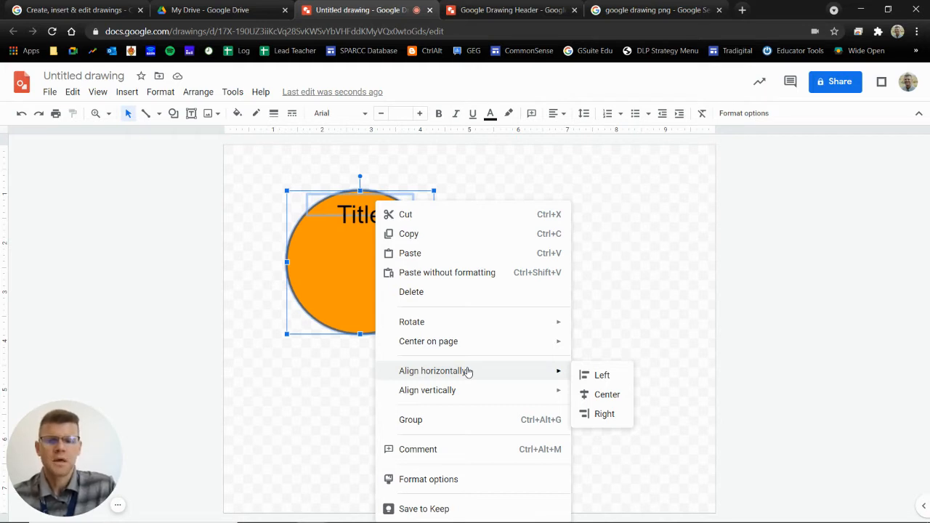
mouse_move(460, 394)
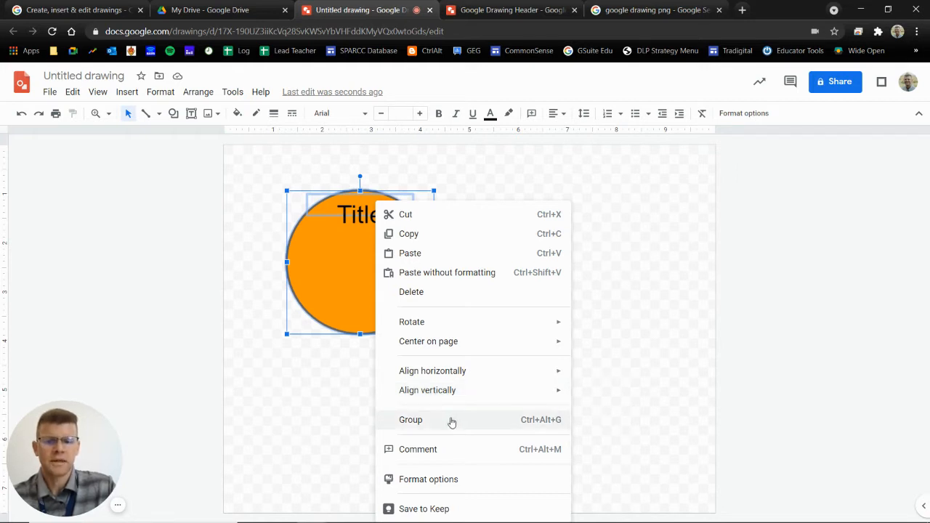
left_click(452, 420)
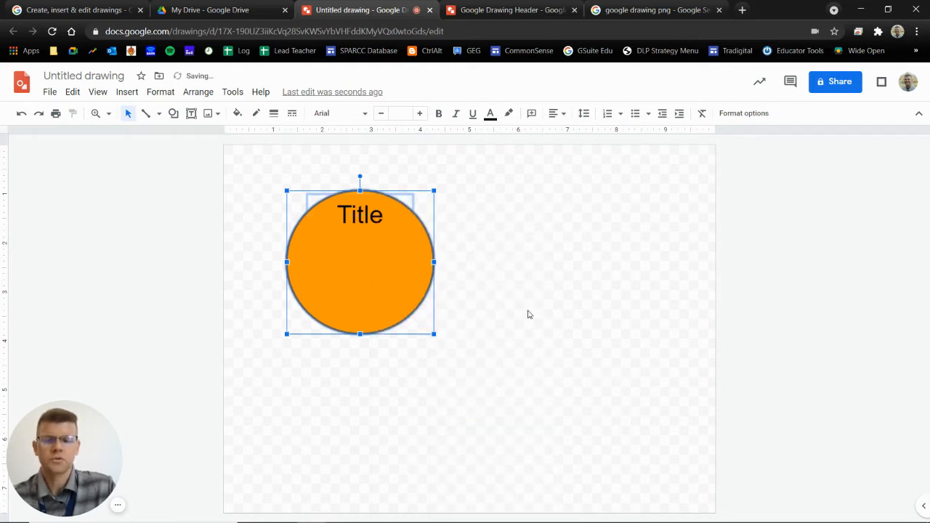
Move the grouped circle and title about 0.4 inches to the left on the canvas and deselect the group.
left_click(447, 288)
left_click(408, 286)
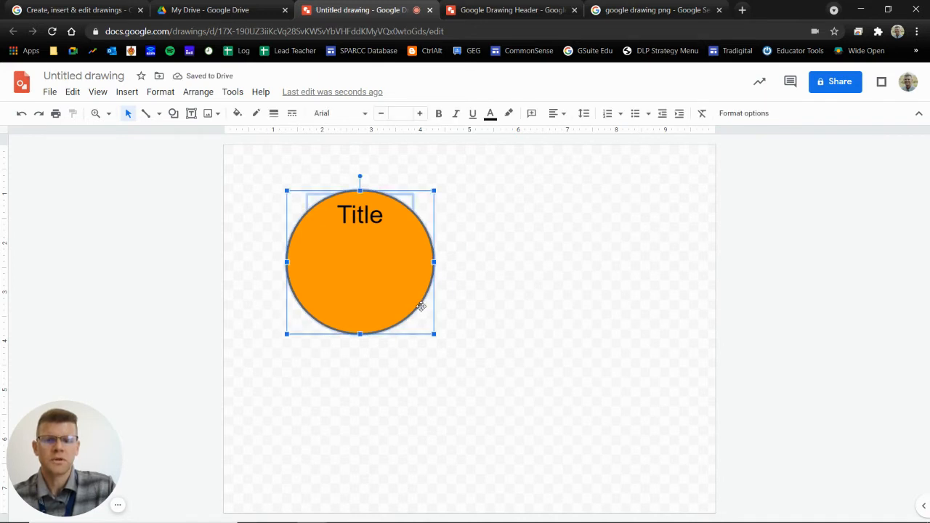
left_click_drag(419, 304, 375, 301)
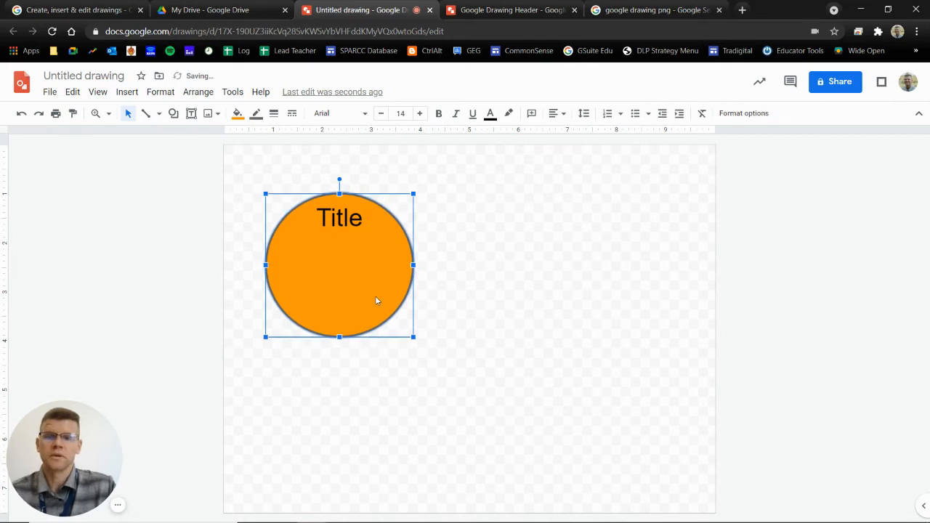
left_click(552, 311)
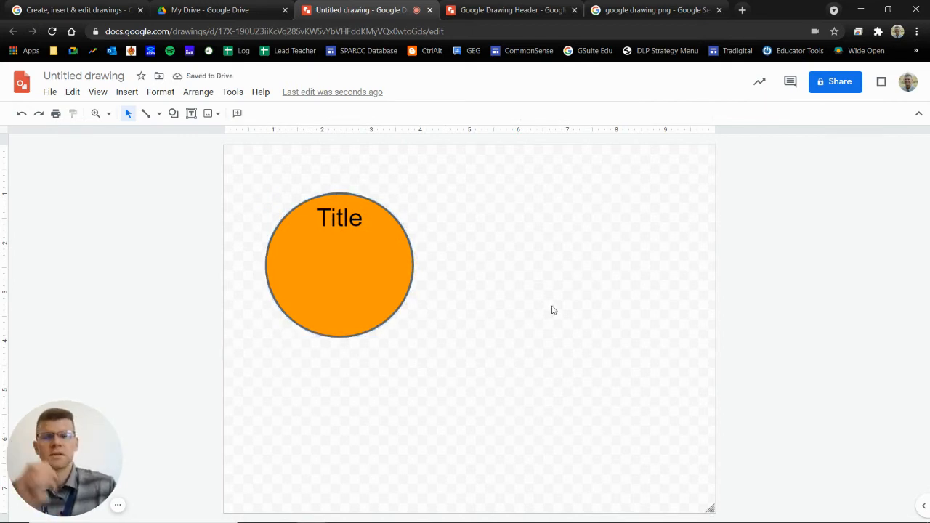